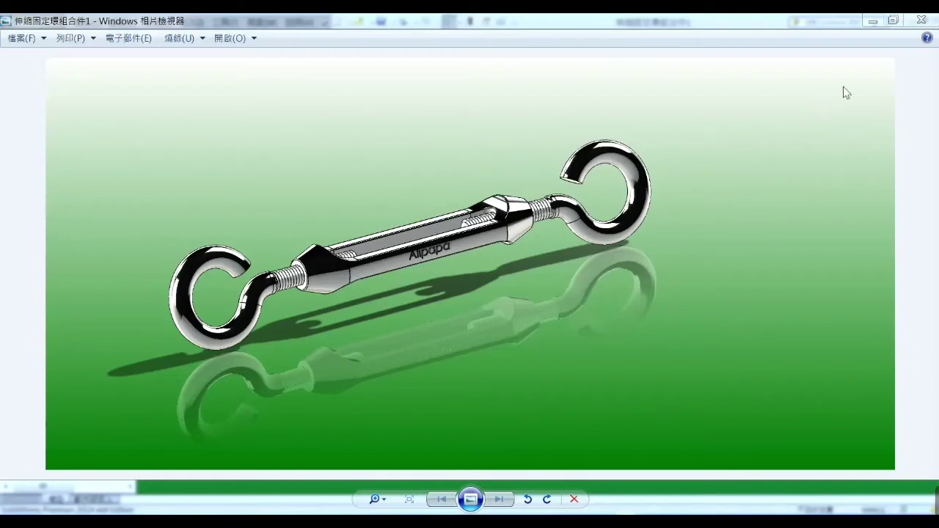
Minimize the Windows Photo Viewer showing the rendered turnbuckle image
{"action": "left_click", "coordinate": [872, 23]}
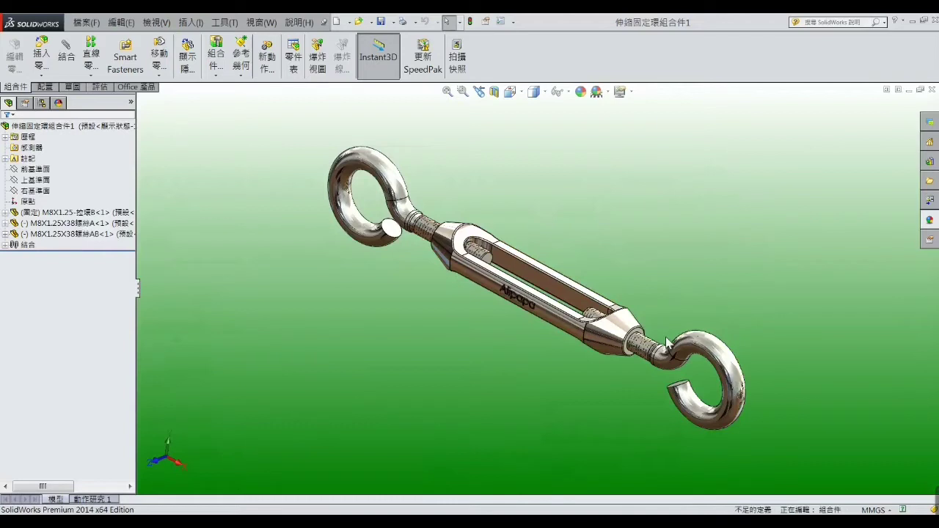
Spin the lower hook screw and upper eye screw about their thread axes, then orbit the turnbuckle
{"action": "mouse_move", "coordinate": [666, 343]}
{"action": "left_mouse_down"}
{"action": "mouse_move", "coordinate": [657, 359]}
{"action": "mouse_move", "coordinate": [691, 345]}
{"action": "mouse_move", "coordinate": [675, 416]}
{"action": "mouse_move", "coordinate": [721, 339]}
{"action": "mouse_move", "coordinate": [644, 408]}
{"action": "mouse_move", "coordinate": [725, 353]}
{"action": "mouse_move", "coordinate": [663, 383]}
{"action": "mouse_move", "coordinate": [723, 377]}
{"action": "mouse_move", "coordinate": [683, 403]}
{"action": "mouse_move", "coordinate": [689, 389]}
{"action": "mouse_move", "coordinate": [725, 376]}
{"action": "mouse_move", "coordinate": [723, 345]}
{"action": "mouse_move", "coordinate": [724, 376]}
{"action": "mouse_move", "coordinate": [711, 349]}
{"action": "mouse_move", "coordinate": [718, 338]}
{"action": "mouse_move", "coordinate": [724, 399]}
{"action": "mouse_move", "coordinate": [673, 425]}
{"action": "mouse_move", "coordinate": [738, 352]}
{"action": "mouse_move", "coordinate": [713, 409]}
{"action": "mouse_move", "coordinate": [741, 359]}
{"action": "mouse_move", "coordinate": [724, 370]}
{"action": "mouse_move", "coordinate": [664, 344]}
{"action": "mouse_move", "coordinate": [672, 370]}
{"action": "mouse_move", "coordinate": [694, 383]}
{"action": "mouse_move", "coordinate": [686, 395]}
{"action": "mouse_move", "coordinate": [698, 386]}
{"action": "left_mouse_up"}
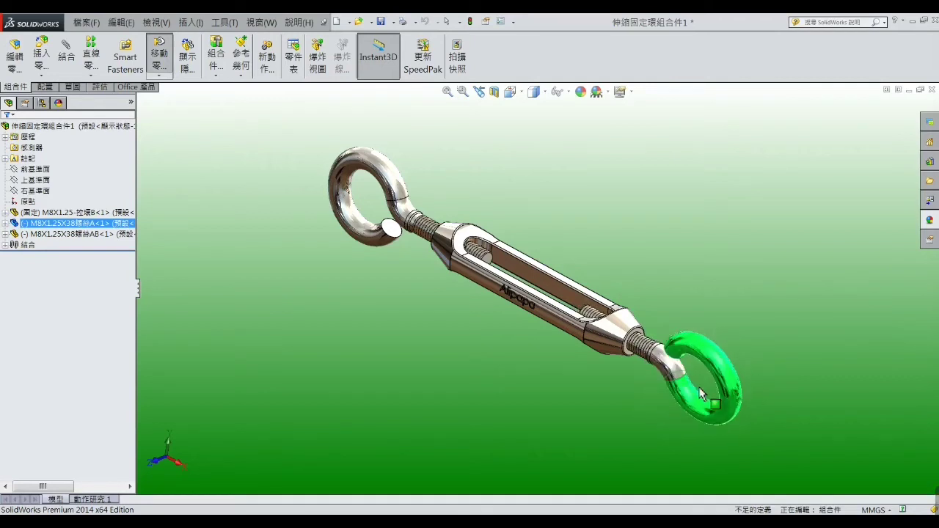
{"action": "key", "text": "Escape"}
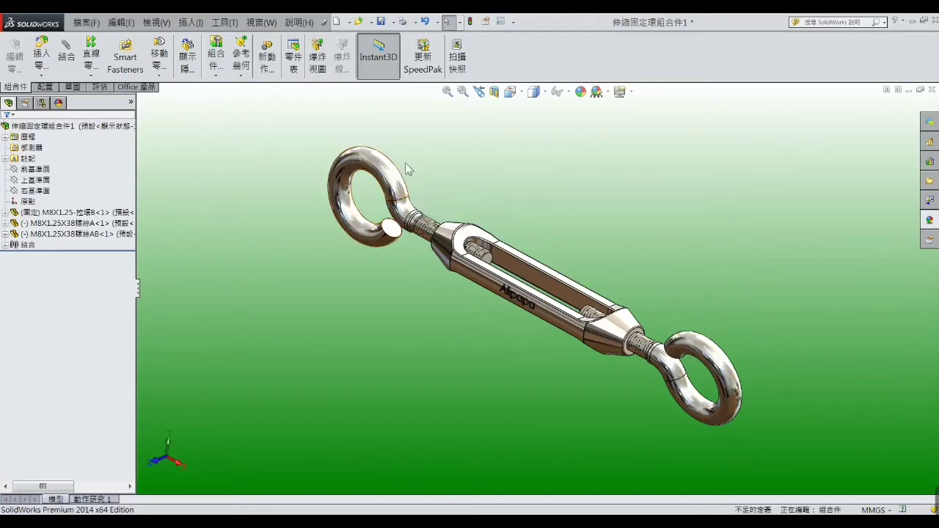
{"action": "mouse_move", "coordinate": [410, 185]}
{"action": "left_mouse_down"}
{"action": "mouse_move", "coordinate": [421, 172]}
{"action": "mouse_move", "coordinate": [384, 169]}
{"action": "mouse_move", "coordinate": [388, 187]}
{"action": "mouse_move", "coordinate": [343, 234]}
{"action": "mouse_move", "coordinate": [419, 151]}
{"action": "mouse_move", "coordinate": [481, 248]}
{"action": "mouse_move", "coordinate": [321, 230]}
{"action": "mouse_move", "coordinate": [420, 169]}
{"action": "mouse_move", "coordinate": [350, 248]}
{"action": "mouse_move", "coordinate": [413, 159]}
{"action": "mouse_move", "coordinate": [384, 254]}
{"action": "mouse_move", "coordinate": [333, 204]}
{"action": "mouse_move", "coordinate": [419, 168]}
{"action": "mouse_move", "coordinate": [360, 210]}
{"action": "mouse_move", "coordinate": [370, 227]}
{"action": "mouse_move", "coordinate": [436, 208]}
{"action": "left_mouse_up"}
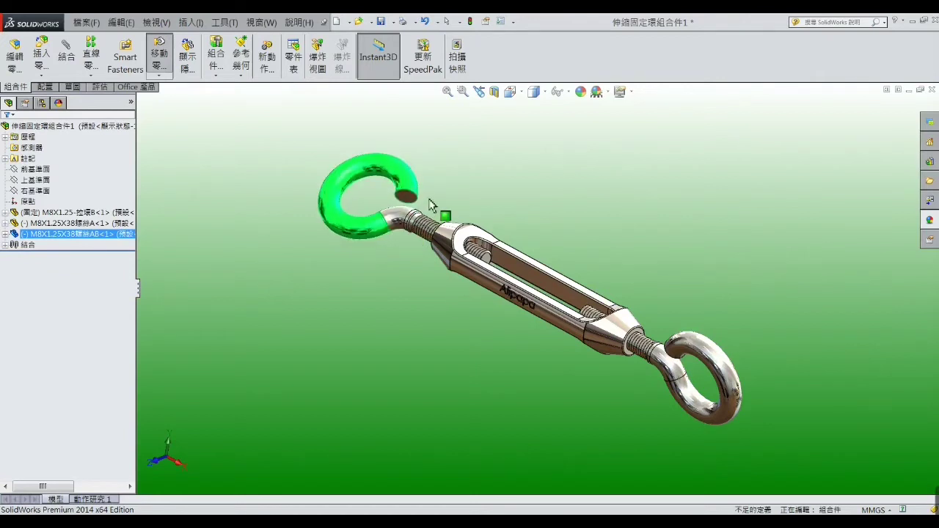
{"action": "key", "text": "Escape"}
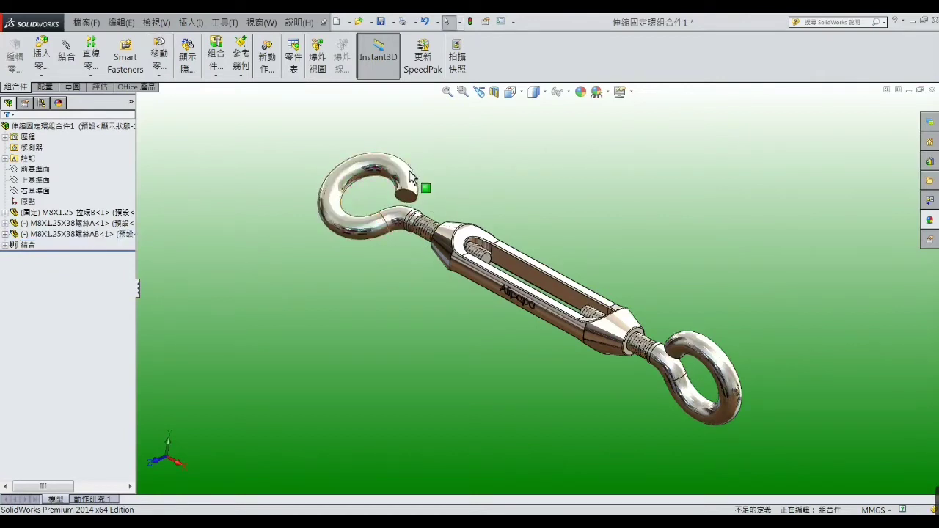
{"action": "left_click_drag", "start_coordinate": [415, 173], "coordinate": [372, 168]}
{"action": "key", "text": "Escape"}
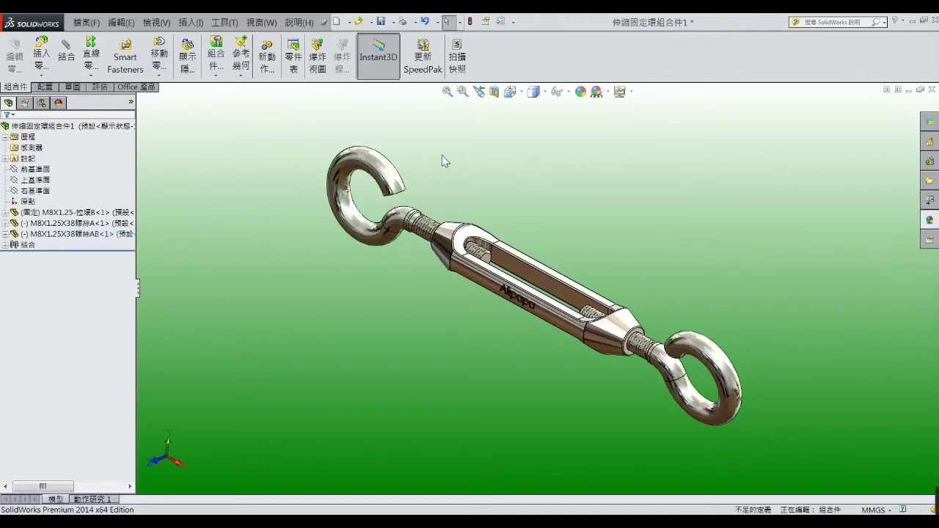
{"action": "mouse_move", "coordinate": [640, 242]}
{"action": "middle_mouse_down"}
{"action": "mouse_move", "coordinate": [684, 315]}
{"action": "mouse_move", "coordinate": [732, 248]}
{"action": "mouse_move", "coordinate": [709, 304]}
{"action": "mouse_move", "coordinate": [673, 246]}
{"action": "mouse_move", "coordinate": [604, 318]}
{"action": "mouse_move", "coordinate": [654, 294]}
{"action": "mouse_move", "coordinate": [606, 331]}
{"action": "mouse_move", "coordinate": [617, 312]}
{"action": "mouse_move", "coordinate": [589, 249]}
{"action": "mouse_move", "coordinate": [595, 272]}
{"action": "mouse_move", "coordinate": [558, 276]}
{"action": "middle_mouse_up"}
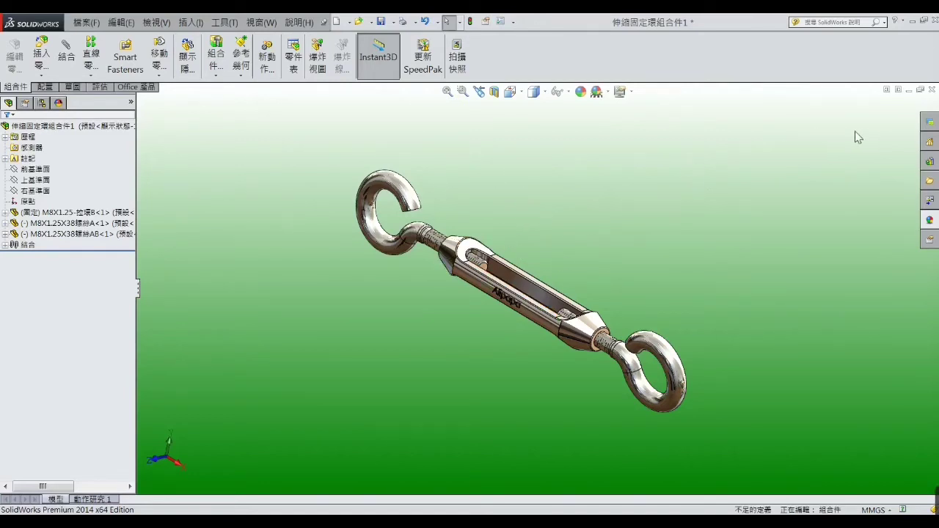
Close the turnbuckle assembly, saving all documents with Rebuild and Save
{"action": "left_click", "coordinate": [933, 90]}
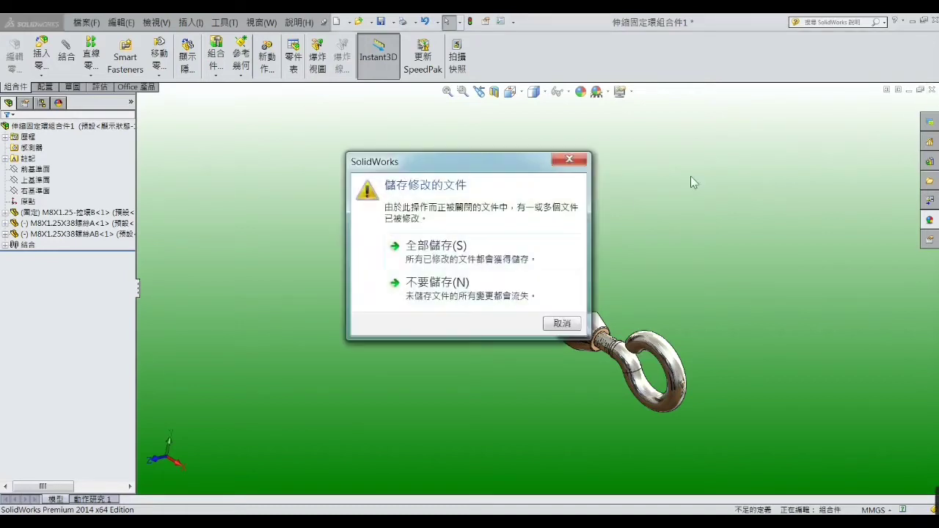
{"action": "left_click", "coordinate": [445, 254]}
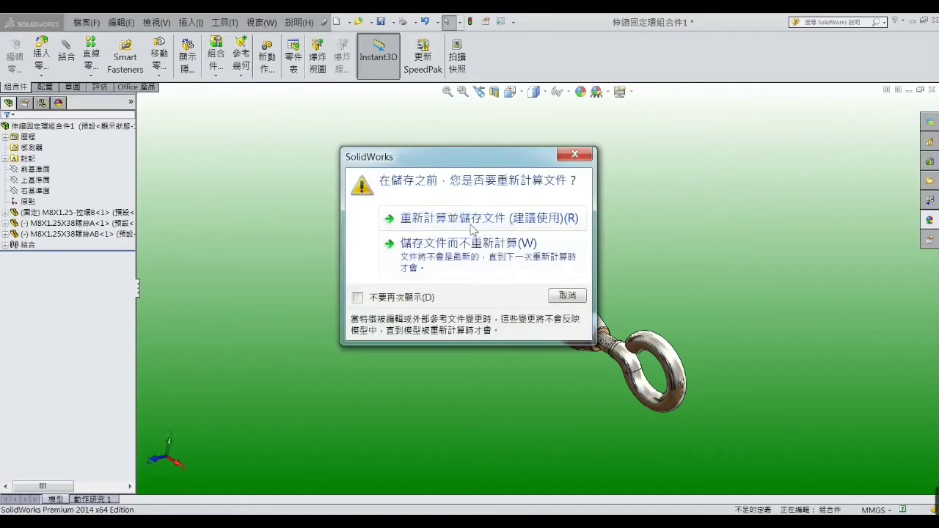
{"action": "left_click", "coordinate": [470, 223]}
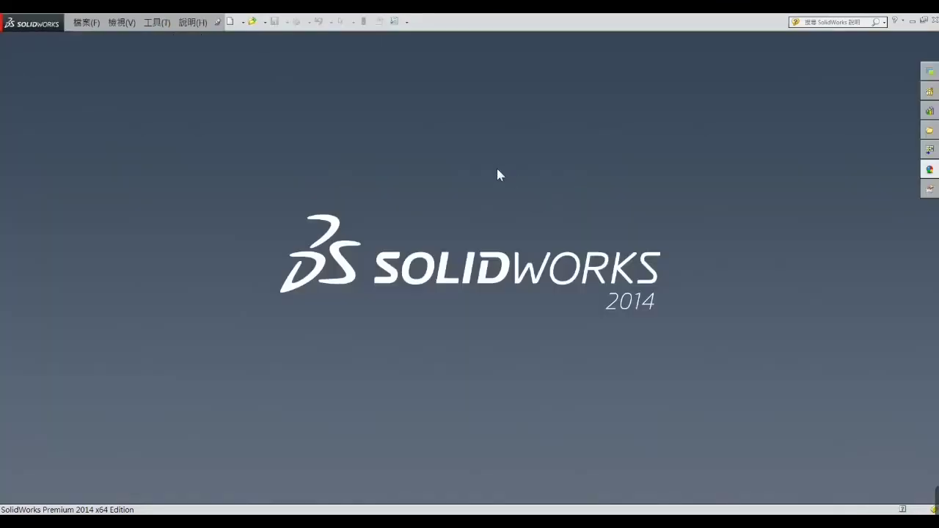
Create a new blank assembly document
{"action": "left_click", "coordinate": [243, 22]}
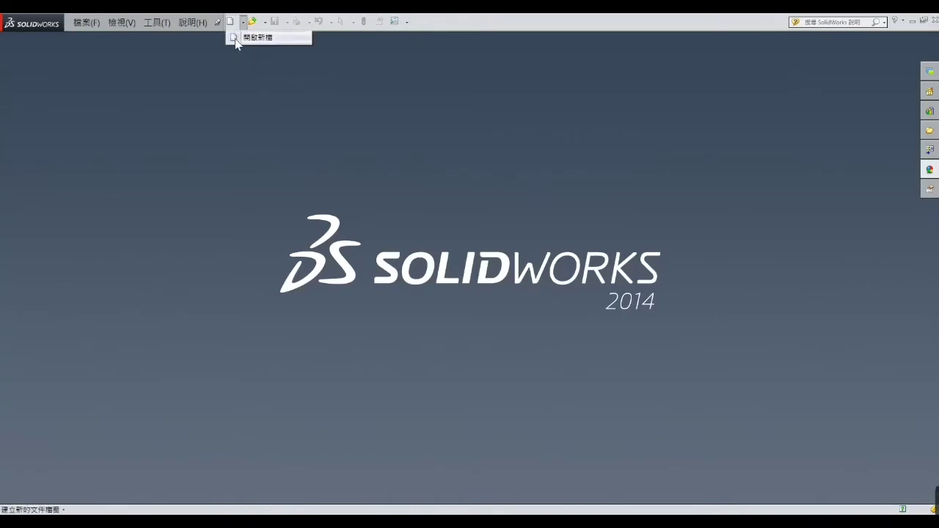
{"action": "left_click", "coordinate": [236, 40]}
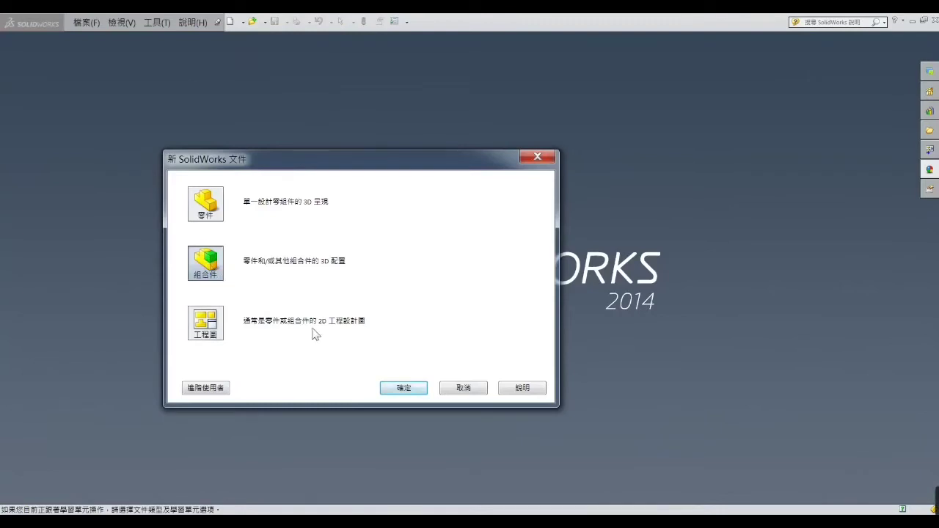
{"action": "left_click", "coordinate": [396, 387]}
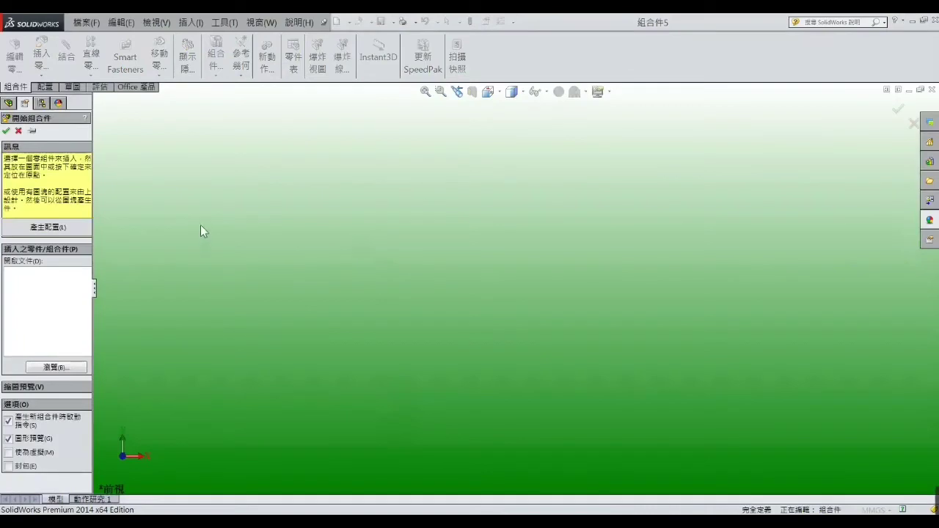
Place the M8X1.25-拉環B body from folder 伸縮固定環組合件1 as the first component
{"action": "left_click", "coordinate": [76, 370]}
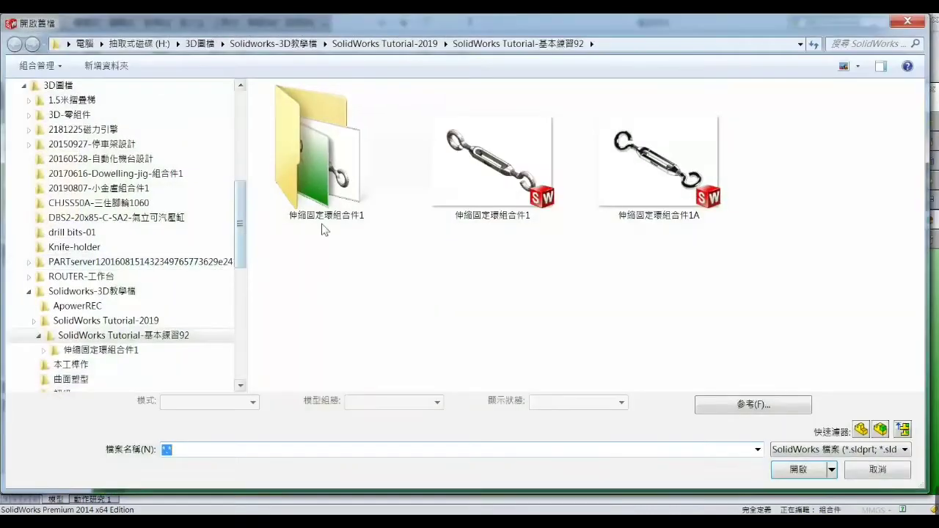
{"action": "double_click", "coordinate": [370, 202]}
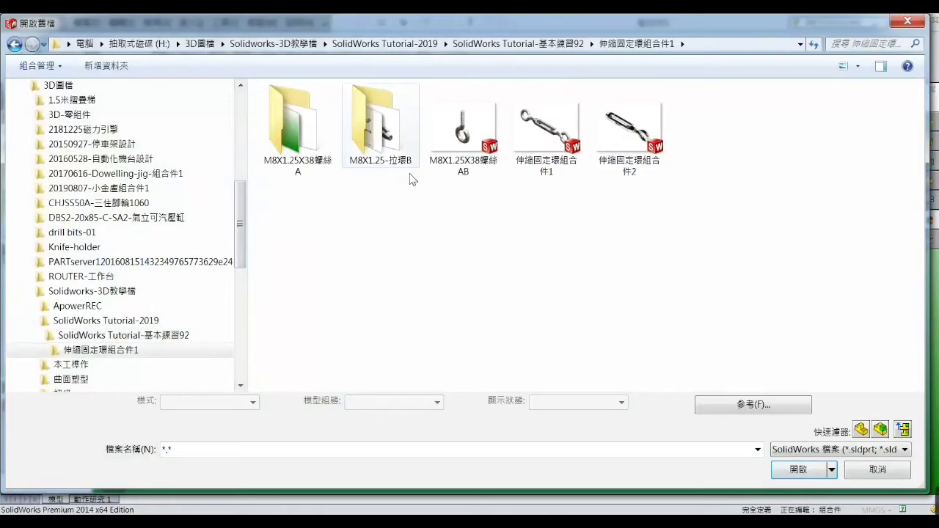
{"action": "double_click", "coordinate": [400, 157]}
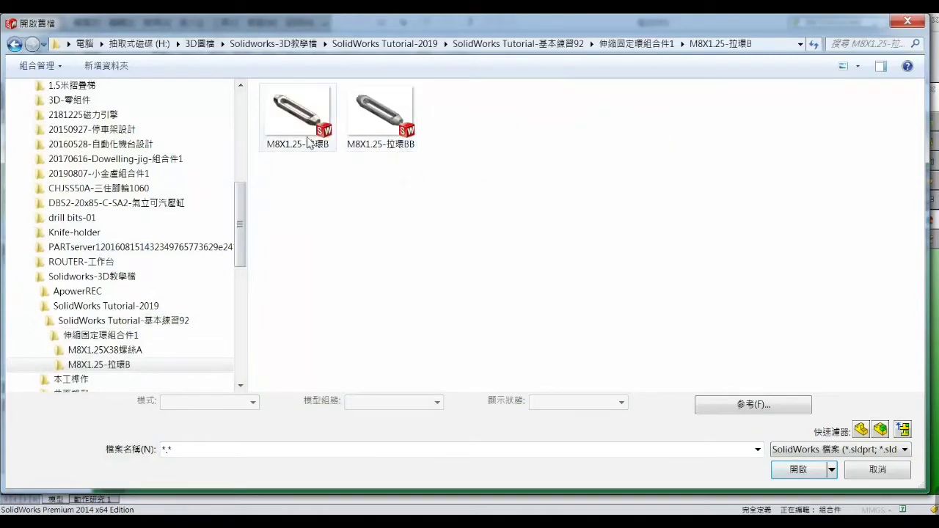
{"action": "double_click", "coordinate": [304, 132]}
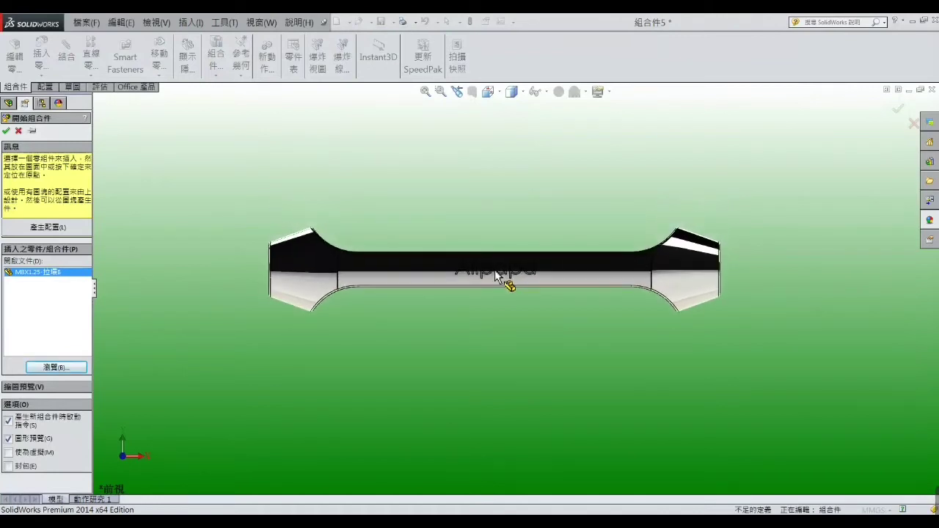
{"action": "left_click", "coordinate": [495, 270]}
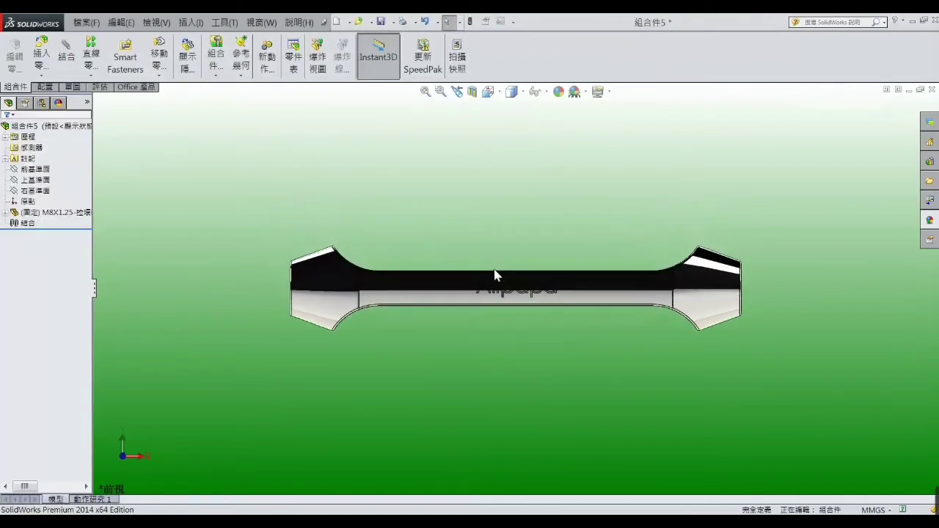
Float the body and mate its Front Plane coincident with the assembly's Front Plane
{"action": "right_click", "coordinate": [83, 212]}
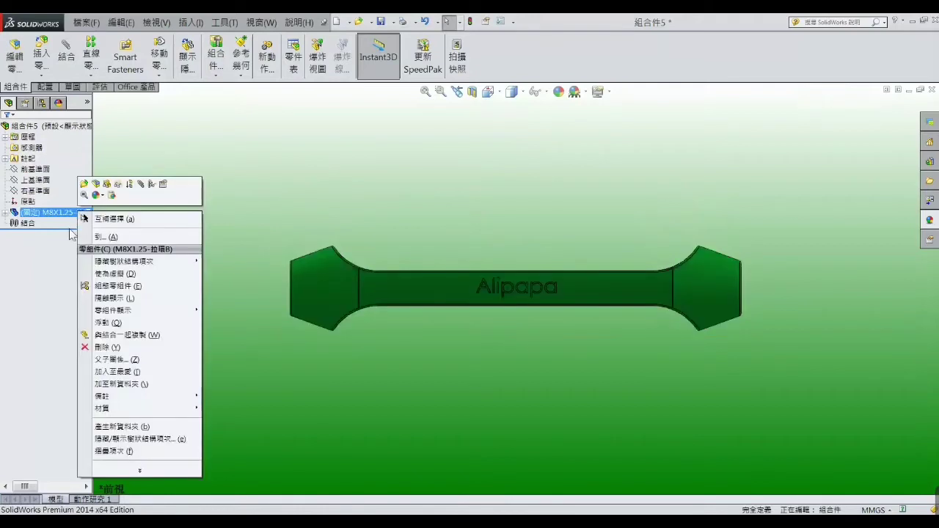
{"action": "left_click", "coordinate": [108, 324]}
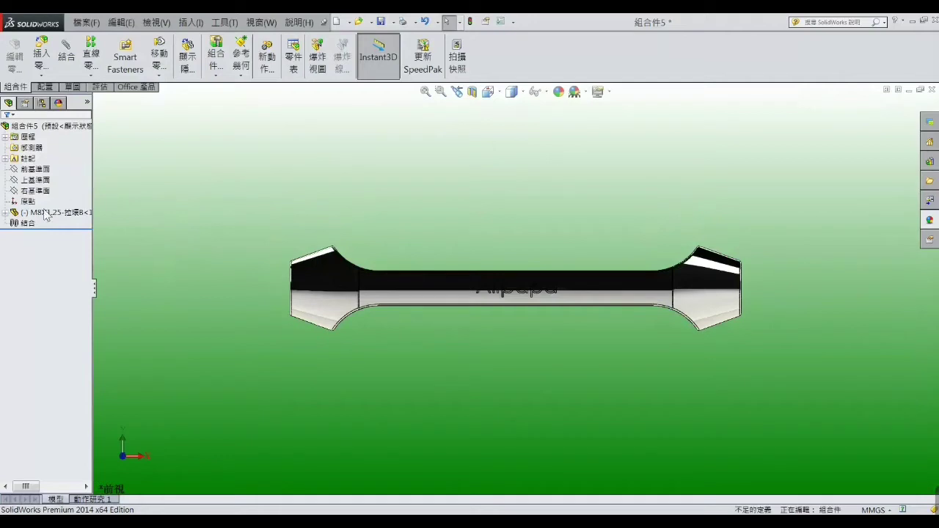
{"action": "left_click", "coordinate": [6, 213]}
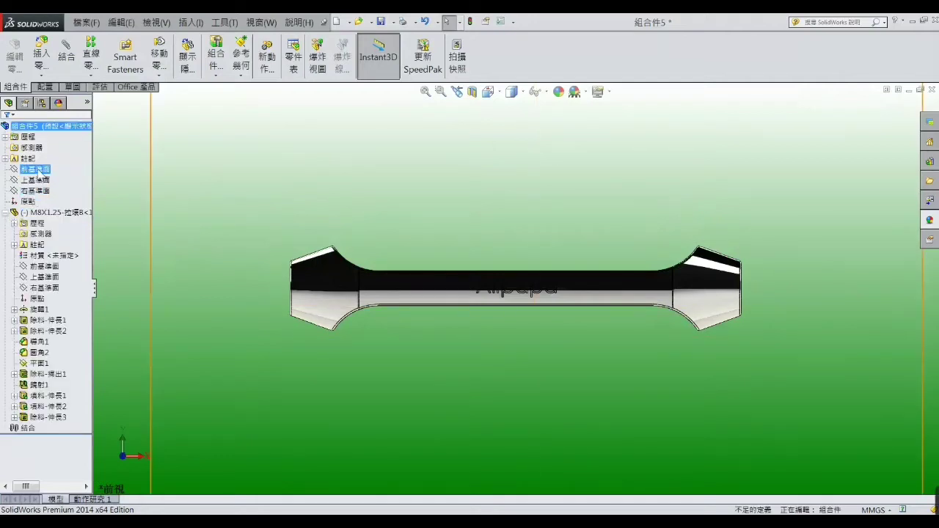
{"action": "left_click", "coordinate": [38, 171]}
{"action": "key", "text": "f"}
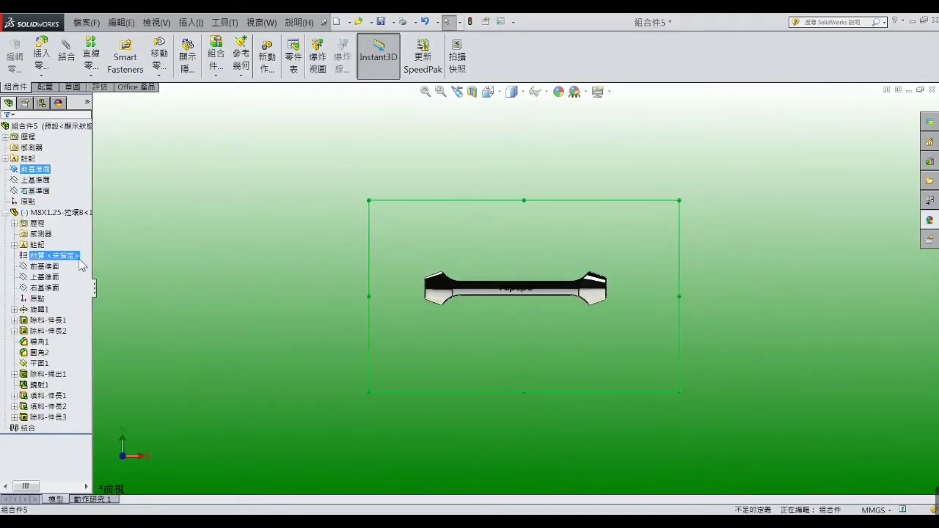
{"action": "left_click", "coordinate": [55, 267]}
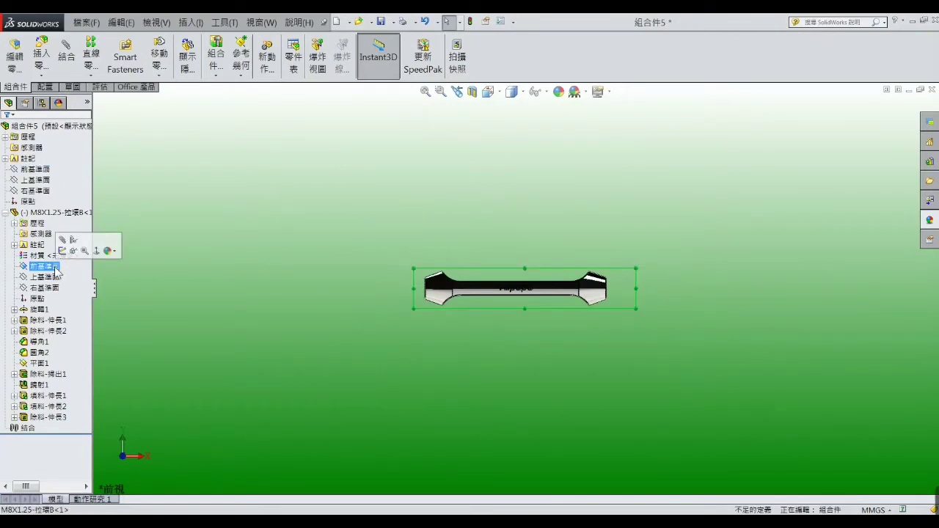
{"action": "left_click", "coordinate": [61, 239]}
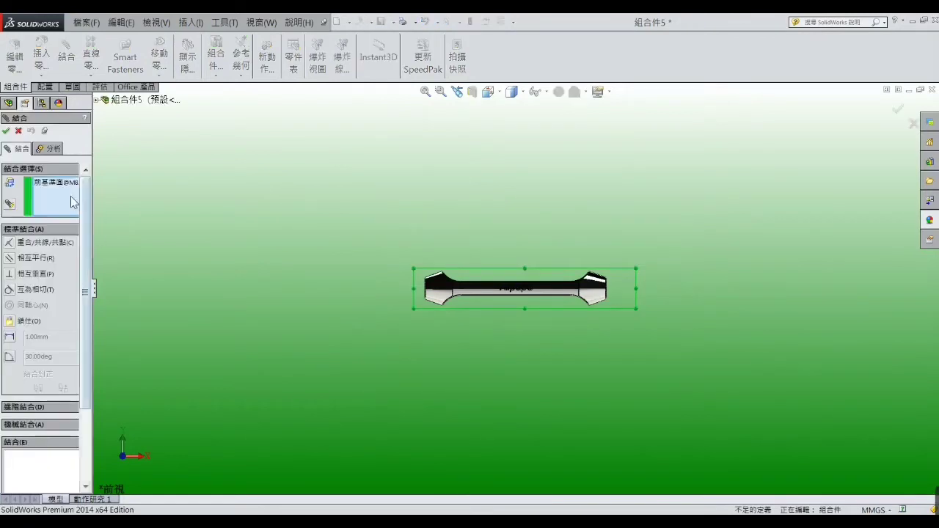
{"action": "left_click", "coordinate": [97, 99]}
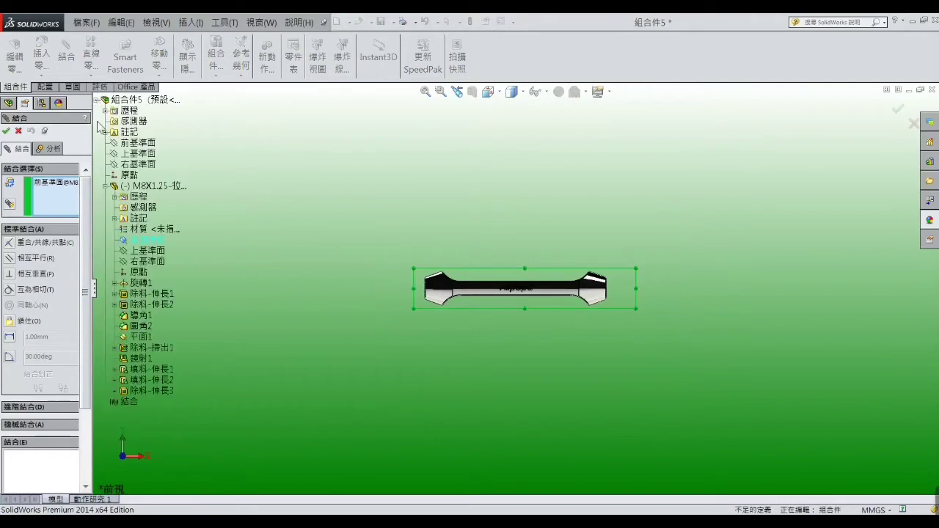
{"action": "left_click", "coordinate": [139, 143]}
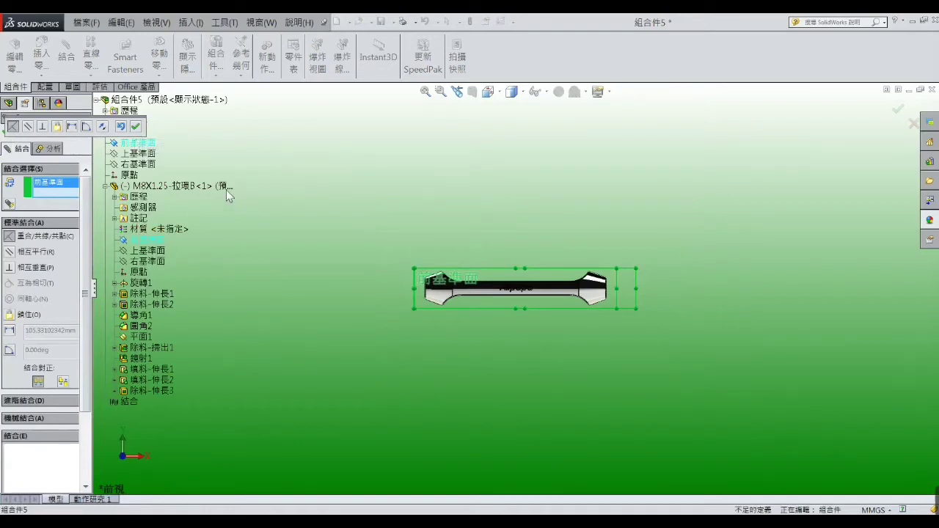
{"action": "left_click", "coordinate": [136, 127]}
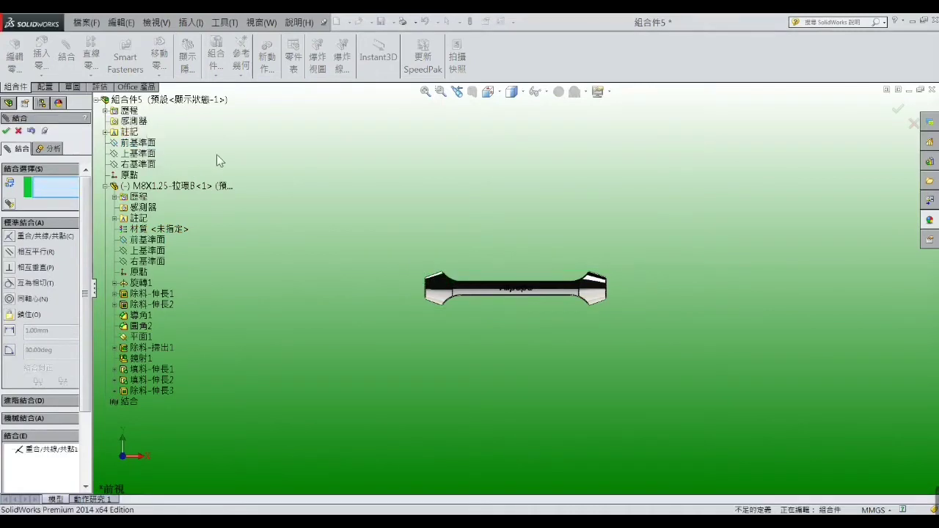
Add coincident mates between the body's and assembly's Top and Right planes
{"action": "left_click", "coordinate": [145, 154]}
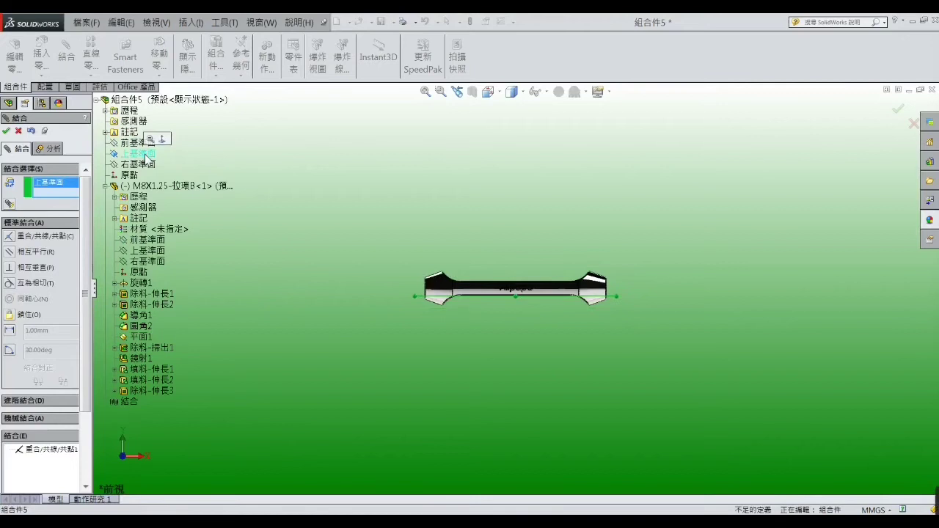
{"action": "left_click", "coordinate": [155, 251]}
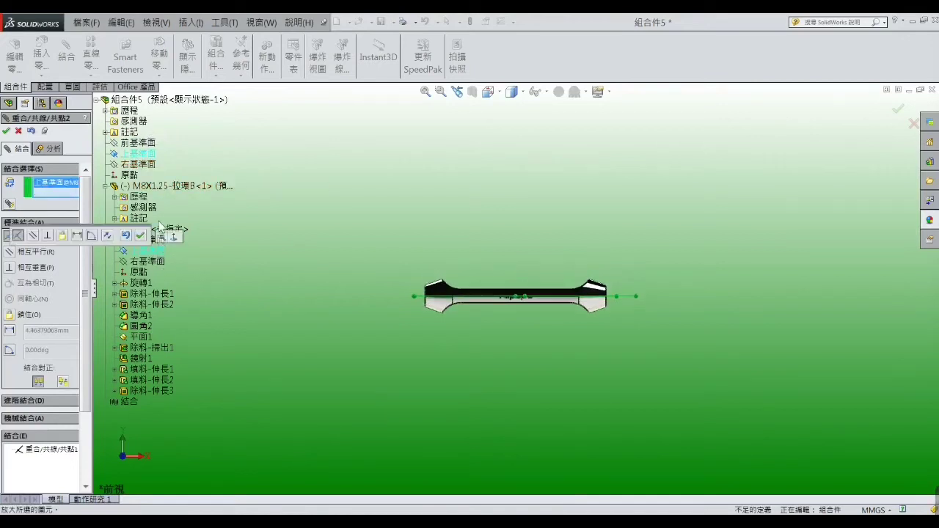
{"action": "left_click", "coordinate": [6, 132]}
{"action": "left_click", "coordinate": [143, 164]}
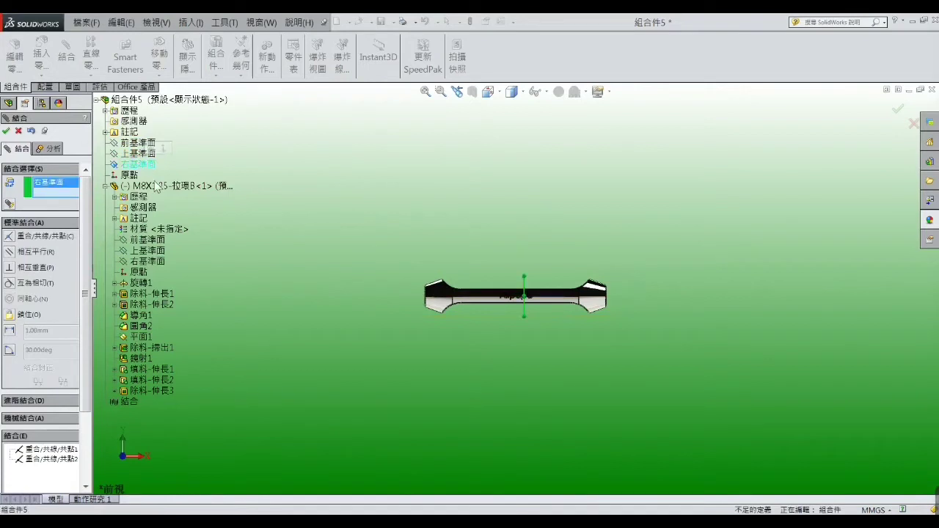
{"action": "left_click", "coordinate": [153, 262]}
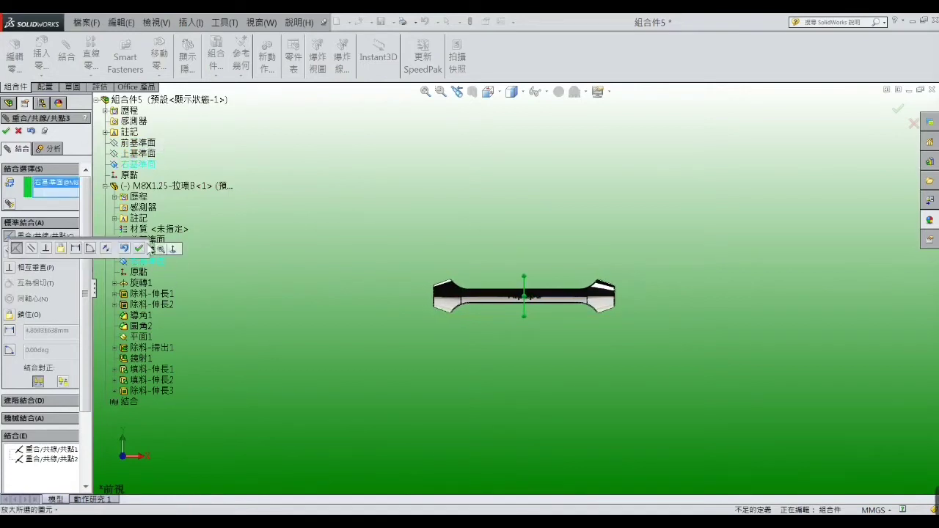
{"action": "left_click", "coordinate": [139, 248]}
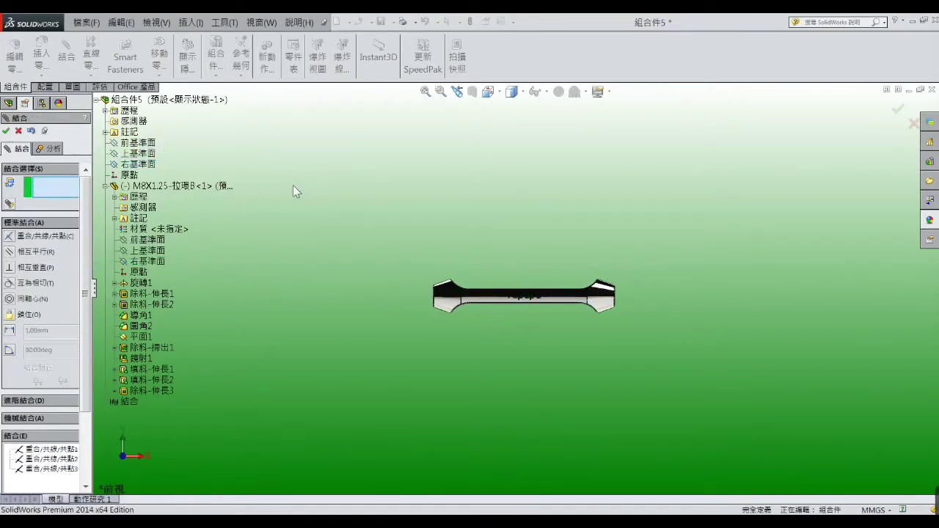
{"action": "middle_click_drag", "start_coordinate": [380, 224], "coordinate": [421, 291]}
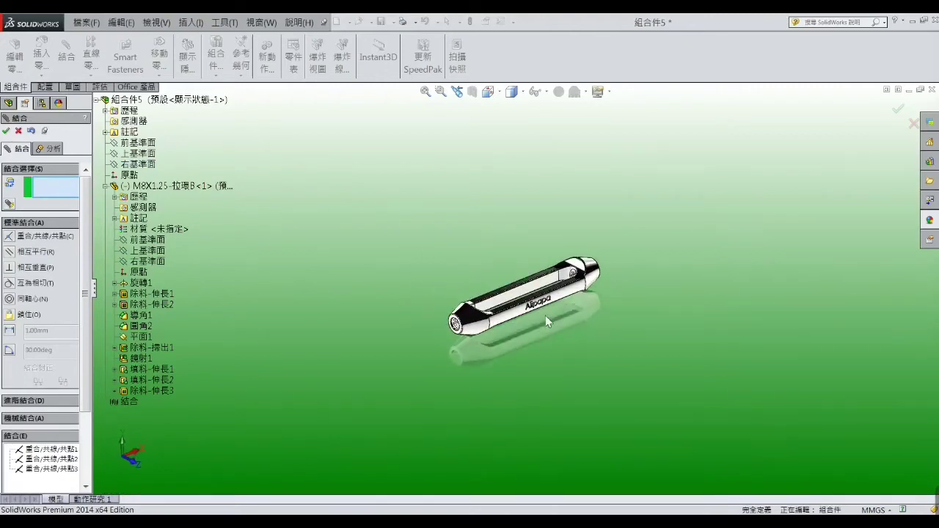
Close mating, section the body on the Front Plane to inspect threads, then remove the section
{"action": "mouse_move", "coordinate": [544, 305]}
{"action": "middle_mouse_down"}
{"action": "mouse_move", "coordinate": [475, 324]}
{"action": "mouse_move", "coordinate": [551, 252]}
{"action": "mouse_move", "coordinate": [543, 335]}
{"action": "mouse_move", "coordinate": [503, 318]}
{"action": "mouse_move", "coordinate": [532, 313]}
{"action": "mouse_move", "coordinate": [525, 306]}
{"action": "middle_mouse_up"}
{"action": "left_click", "coordinate": [7, 131]}
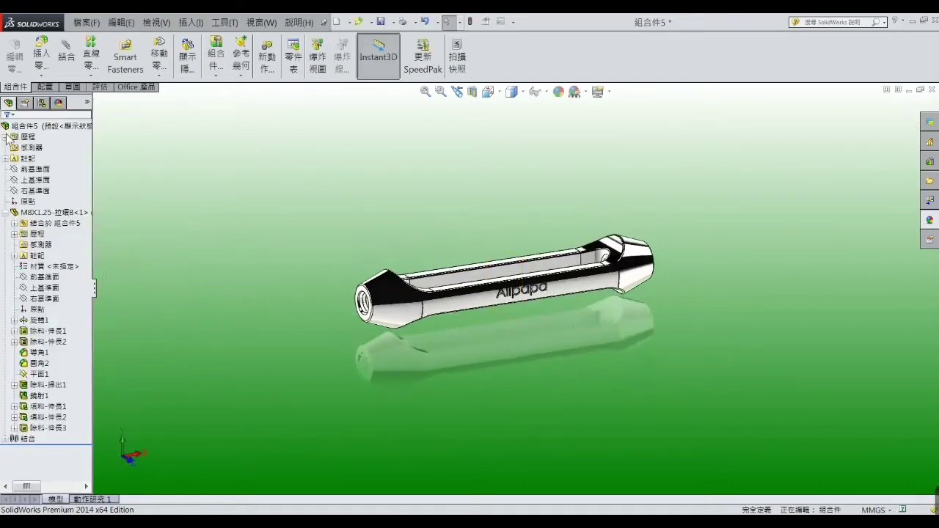
{"action": "left_click", "coordinate": [472, 91]}
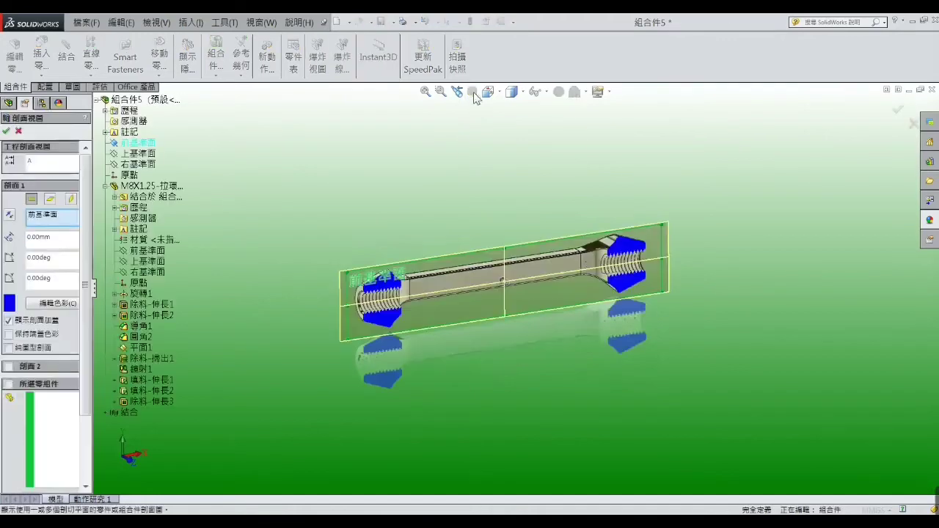
{"action": "middle_click_drag", "start_coordinate": [463, 162], "coordinate": [451, 147]}
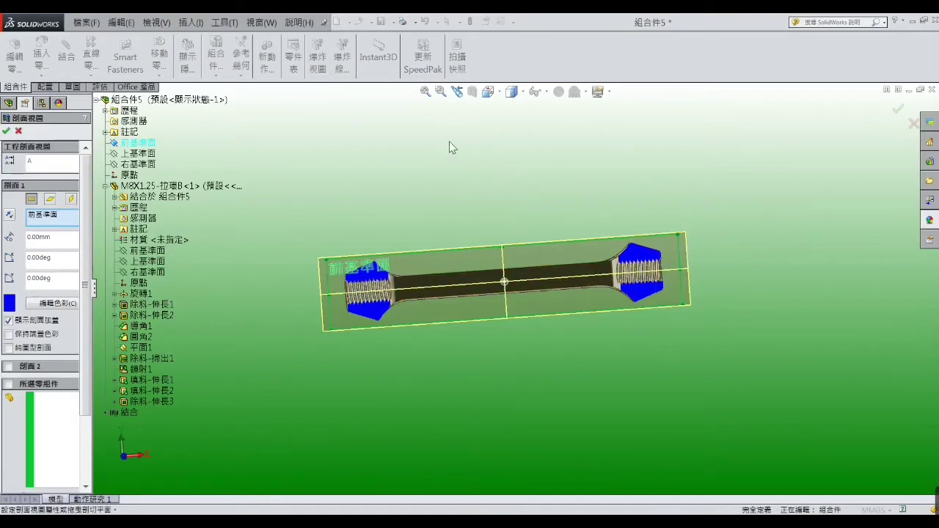
{"action": "left_click", "coordinate": [6, 130]}
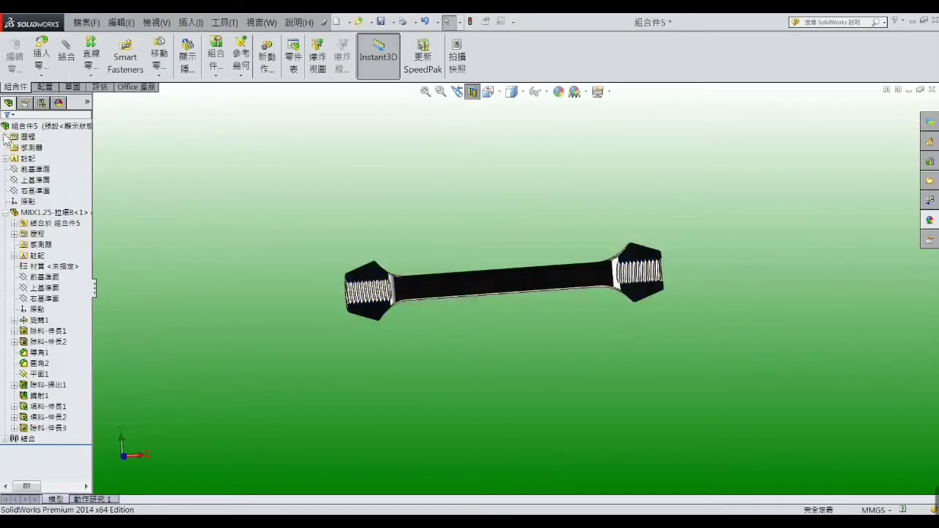
{"action": "left_click", "coordinate": [475, 92]}
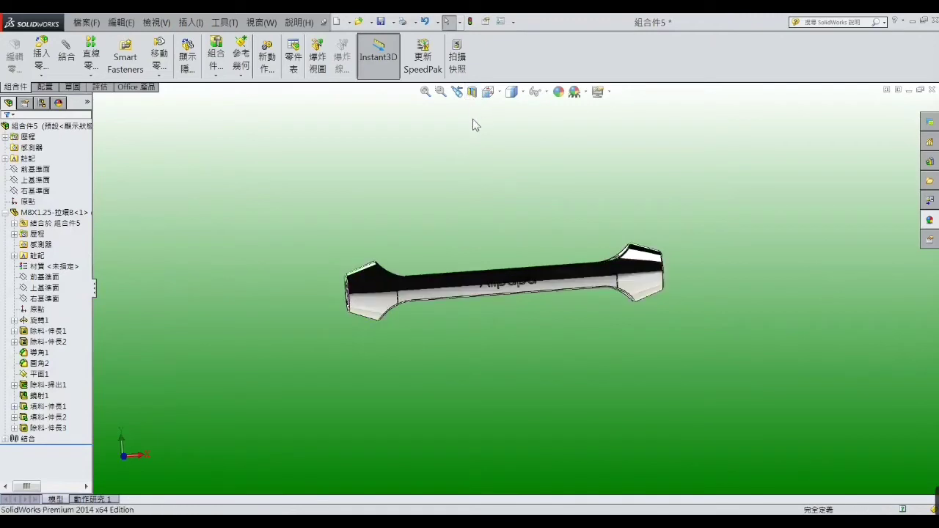
{"action": "middle_click_drag", "start_coordinate": [501, 184], "coordinate": [461, 242]}
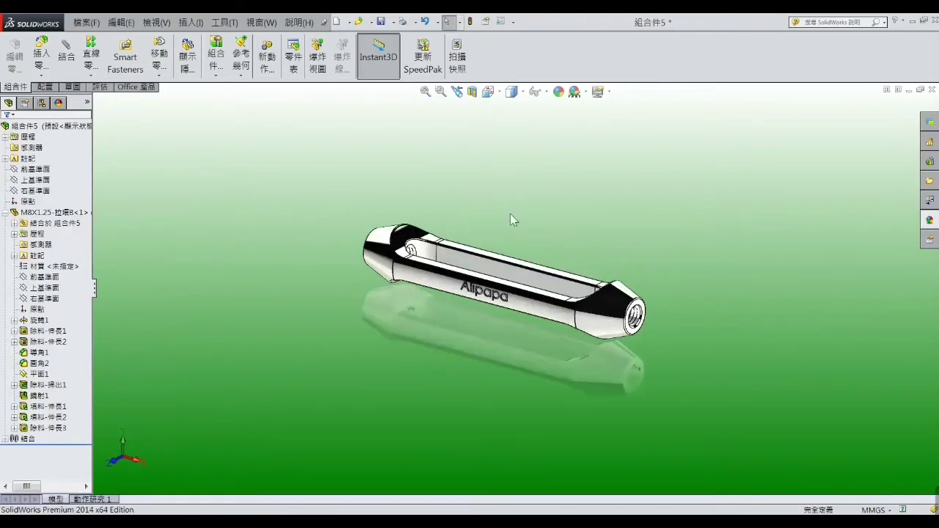
{"action": "middle_click_drag", "start_coordinate": [517, 246], "coordinate": [422, 220]}
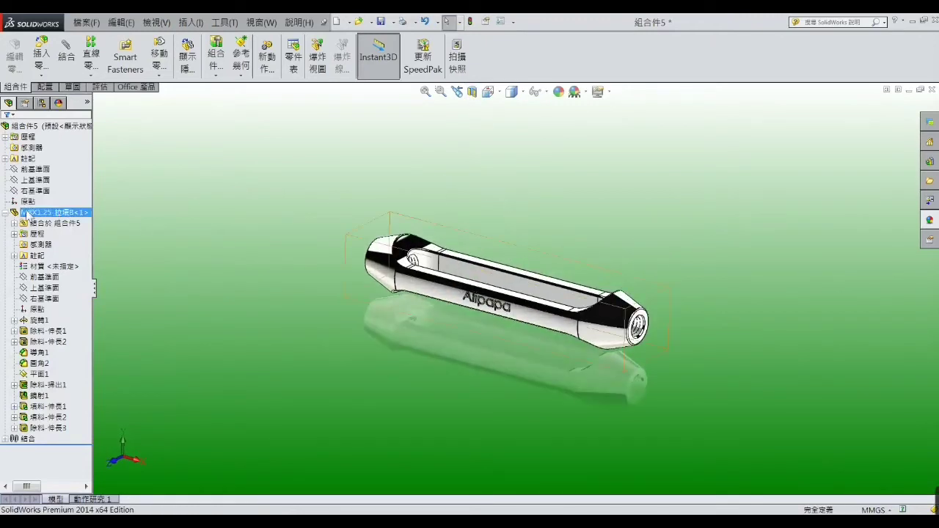
{"action": "left_click", "coordinate": [44, 126]}
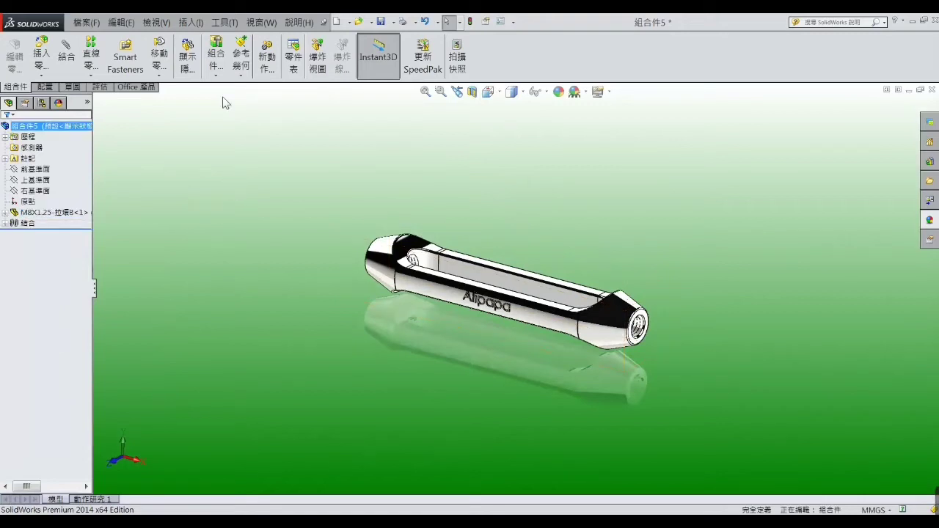
Insert the M8X1.25X38螺絲AB eye-bolt from 伸縮固定環組合件1 beside the body
{"action": "left_click", "coordinate": [191, 22]}
{"action": "mouse_move", "coordinate": [207, 39]}
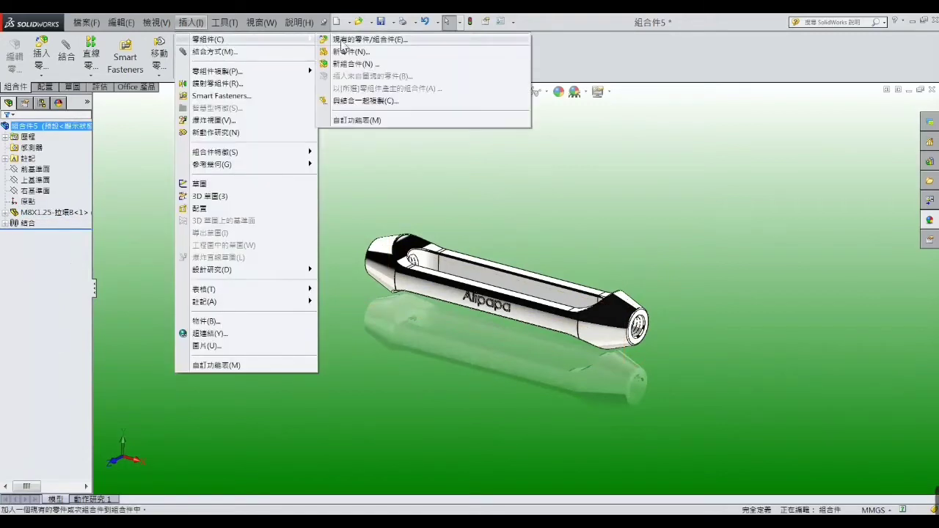
{"action": "left_click", "coordinate": [342, 41]}
{"action": "left_click", "coordinate": [53, 346]}
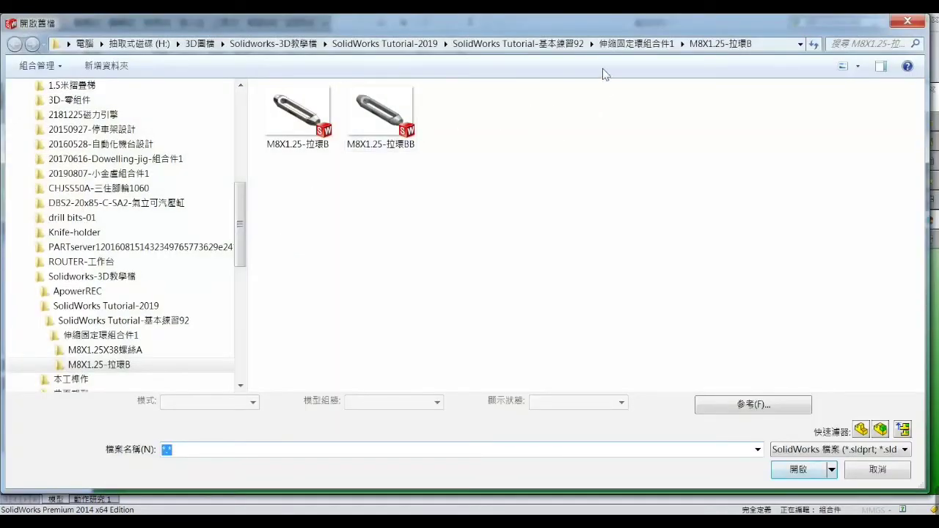
{"action": "left_click", "coordinate": [518, 43]}
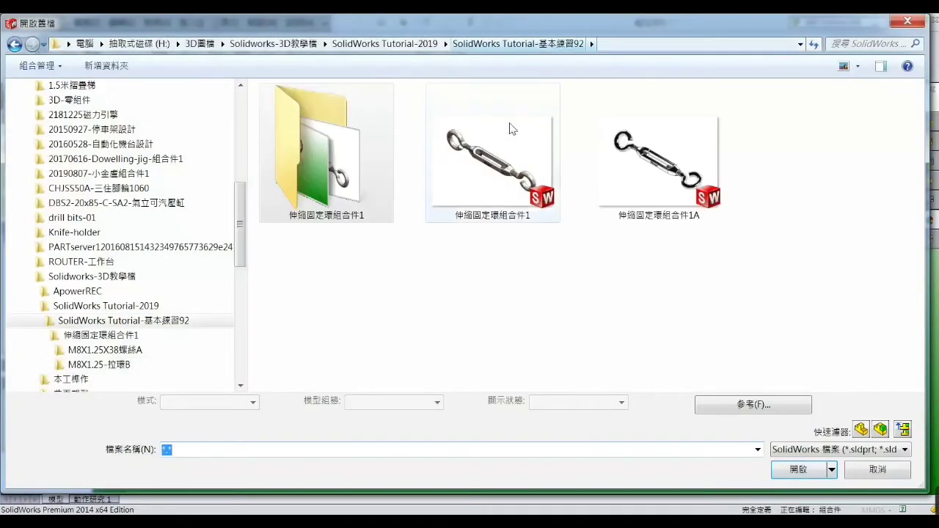
{"action": "double_click", "coordinate": [357, 197]}
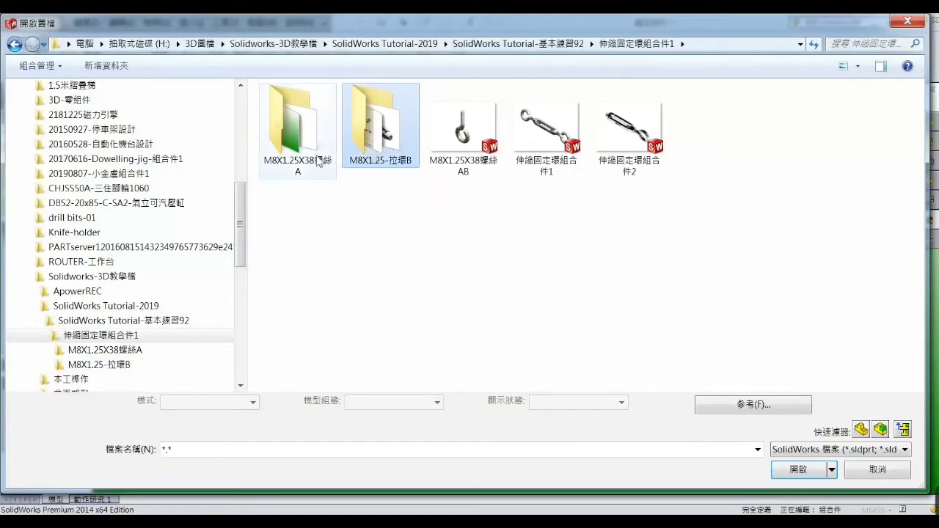
{"action": "double_click", "coordinate": [466, 154]}
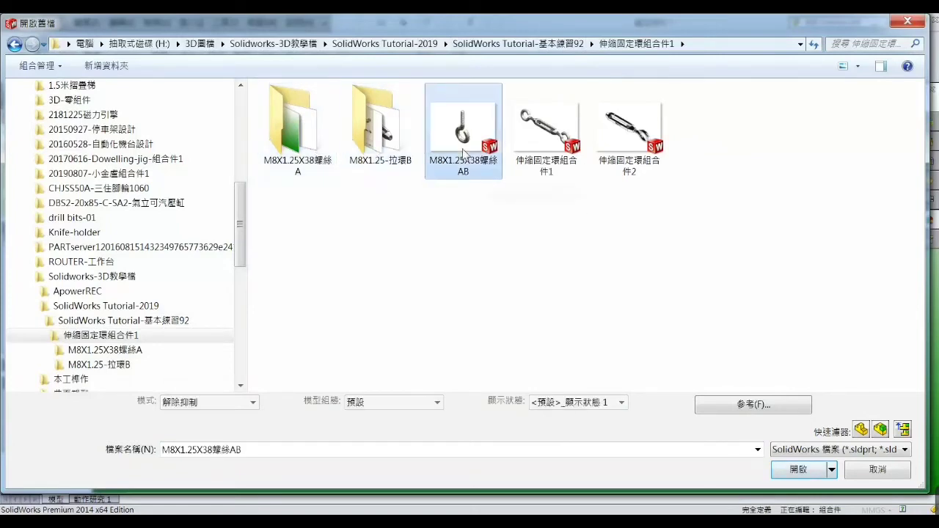
{"action": "scroll", "coordinate": [353, 235], "scroll_direction": "up", "scroll_amount": 5}
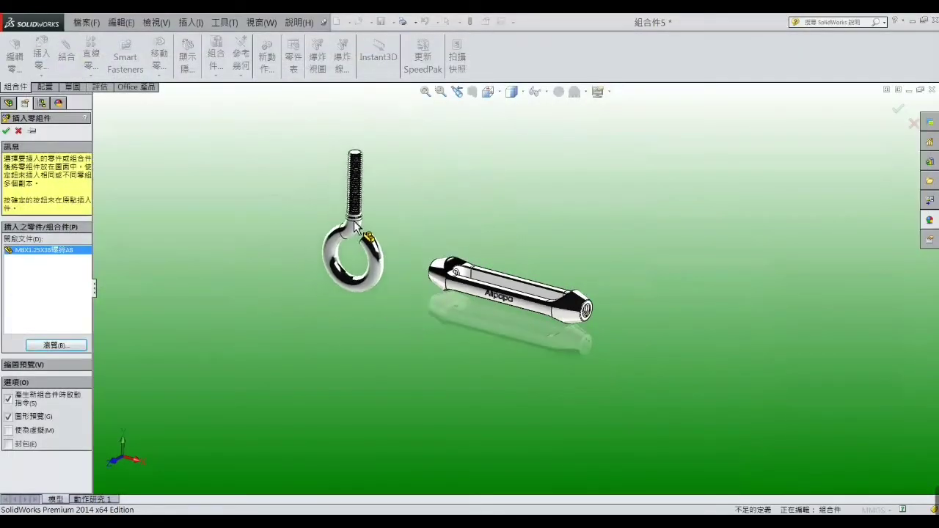
{"action": "left_click", "coordinate": [386, 235]}
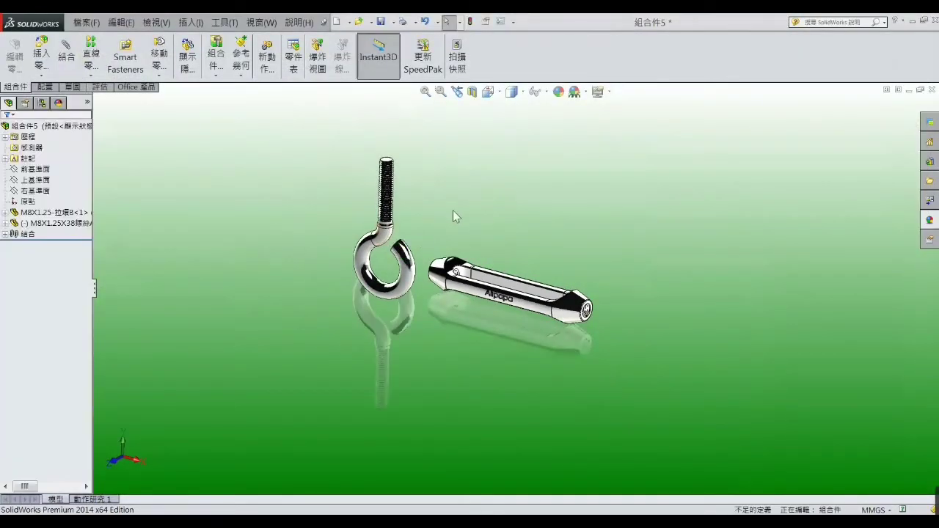
Mate the eye-bolt's threaded face concentric with the body's end hole, with flipped alignment
{"action": "left_click", "coordinate": [66, 55]}
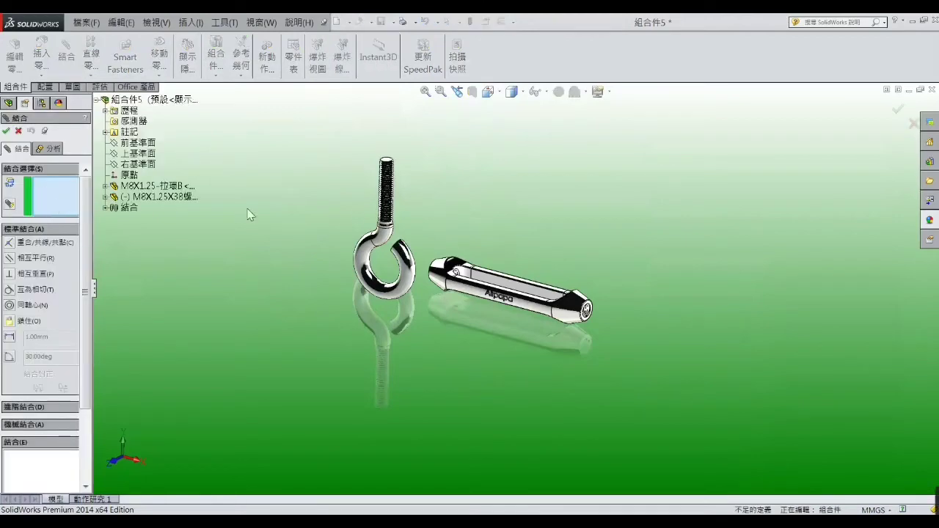
{"action": "scroll", "coordinate": [415, 250], "scroll_direction": "down", "scroll_amount": 2}
{"action": "scroll", "coordinate": [414, 250], "scroll_direction": "down", "scroll_amount": 3}
{"action": "scroll", "coordinate": [415, 249], "scroll_direction": "down", "scroll_amount": 2}
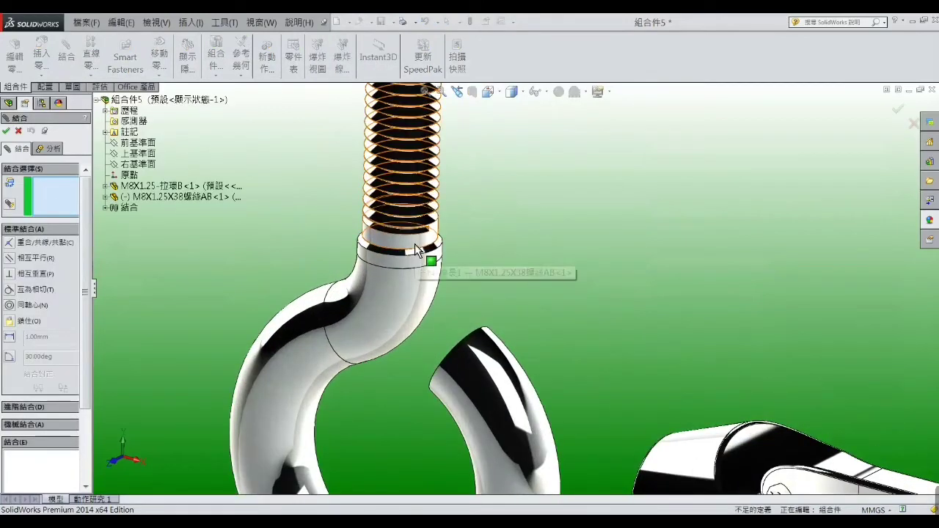
{"action": "left_click", "coordinate": [415, 247]}
{"action": "scroll", "coordinate": [485, 249], "scroll_direction": "up", "scroll_amount": 5}
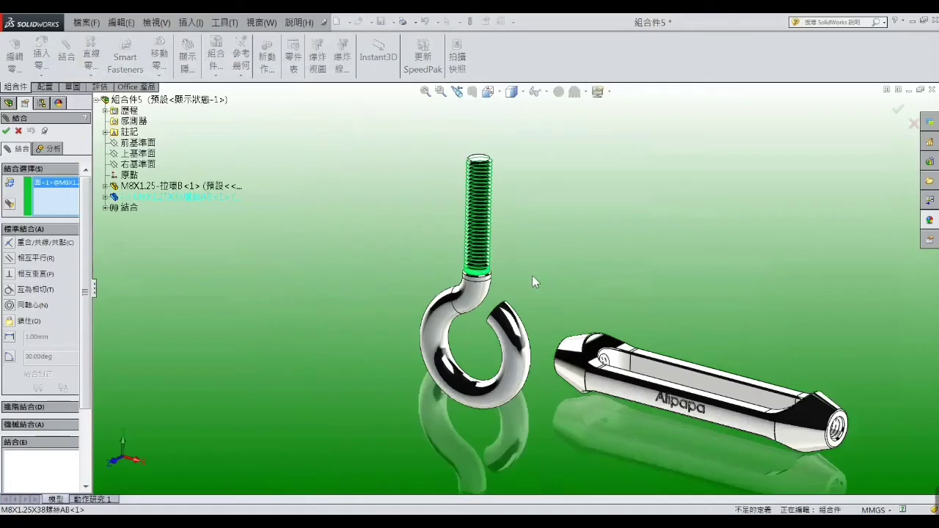
{"action": "left_click", "coordinate": [564, 355]}
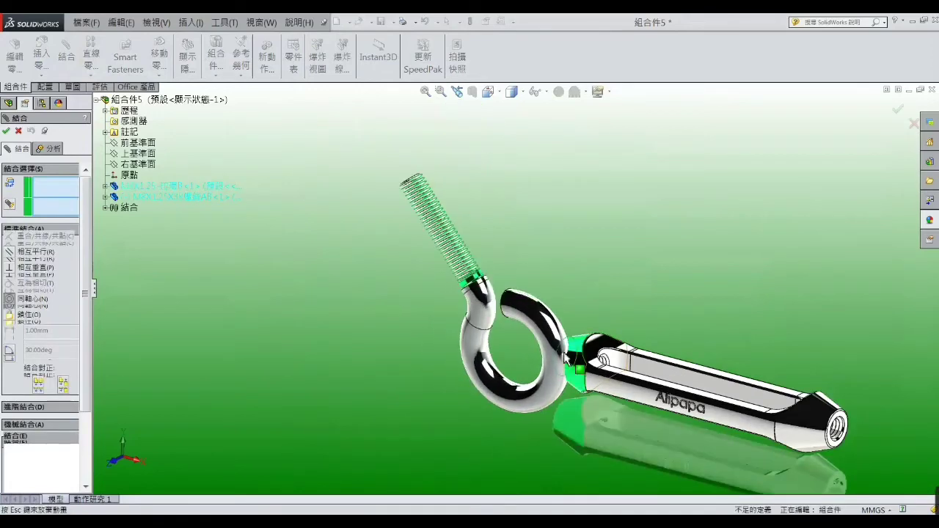
{"action": "left_click", "coordinate": [63, 395]}
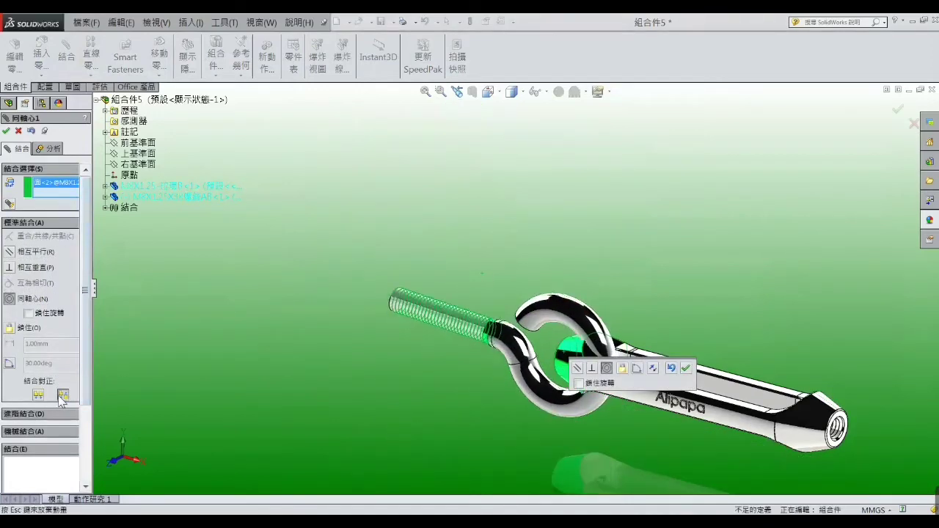
{"action": "left_click", "coordinate": [6, 130]}
{"action": "scroll", "coordinate": [477, 198], "scroll_direction": "up", "scroll_amount": 2}
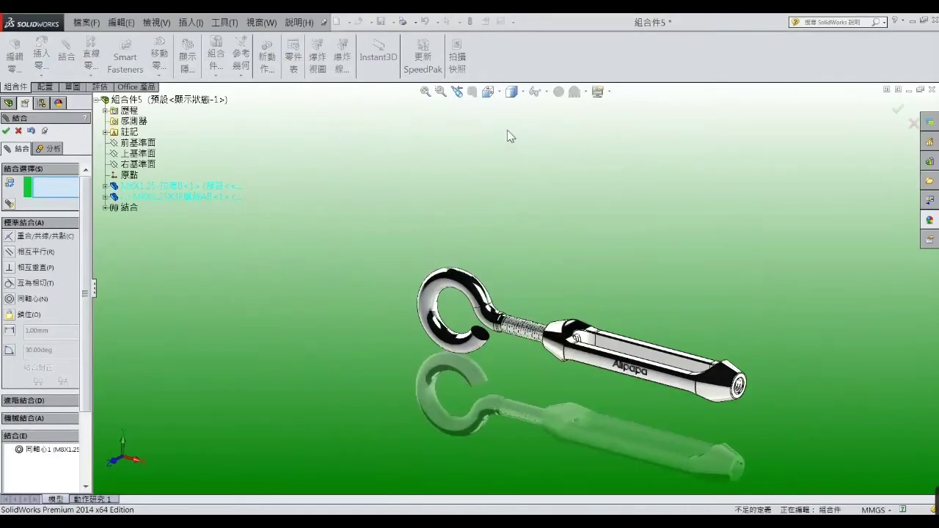
In Front view with Hidden Lines Visible, slide the eye-bolt deeper into the body's threaded end
{"action": "key", "text": "space"}
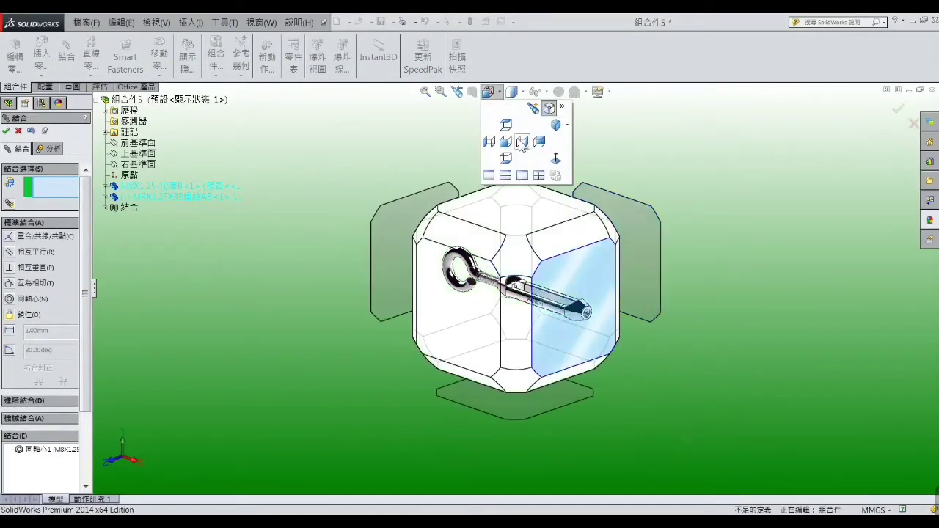
{"action": "left_click", "coordinate": [573, 306]}
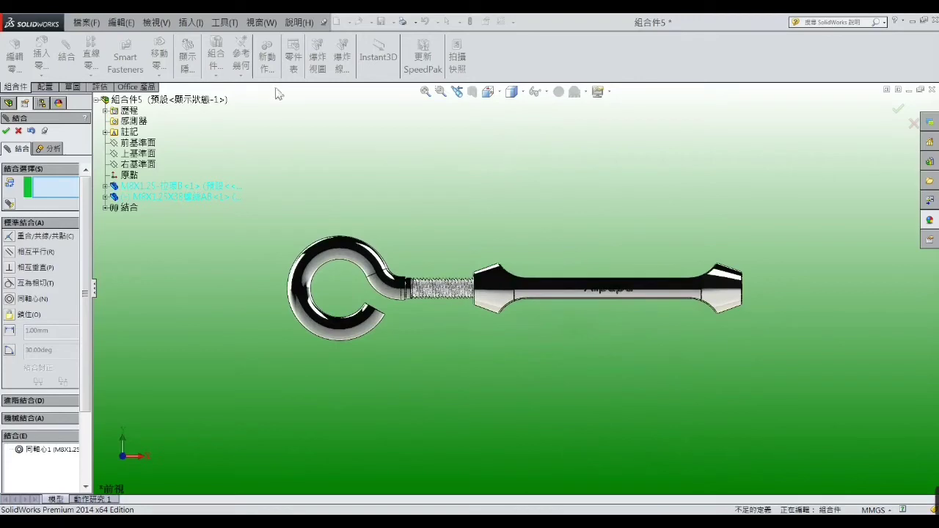
{"action": "left_click", "coordinate": [156, 22]}
{"action": "mouse_move", "coordinate": [169, 83]}
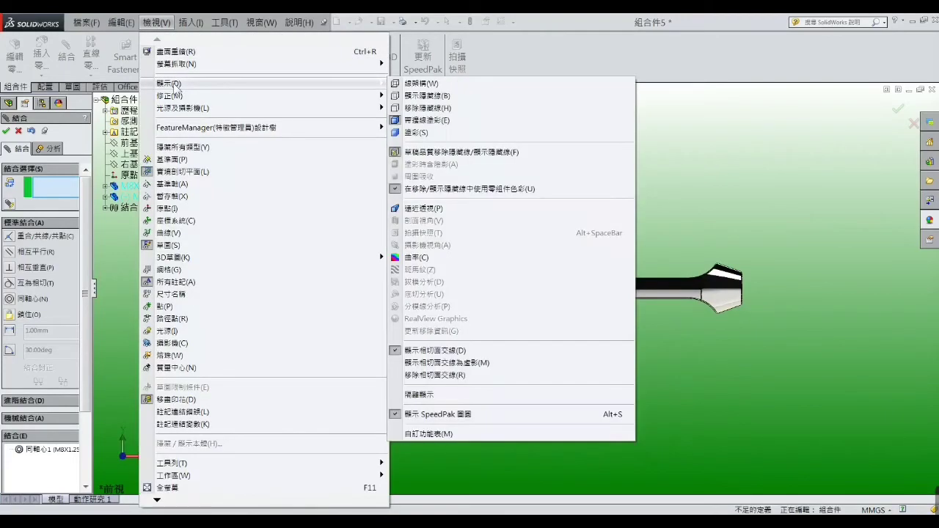
{"action": "left_click", "coordinate": [420, 97]}
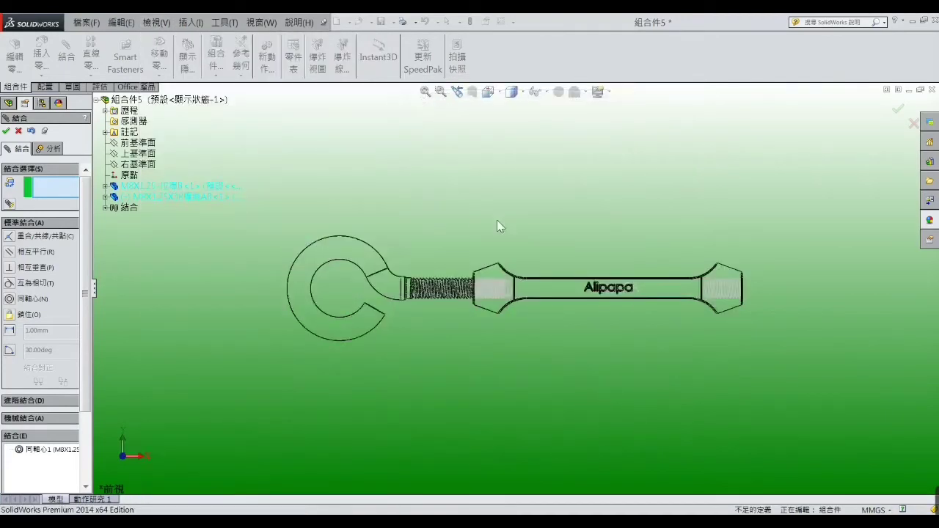
{"action": "scroll", "coordinate": [492, 265], "scroll_direction": "down", "scroll_amount": 2}
{"action": "scroll", "coordinate": [479, 263], "scroll_direction": "down", "scroll_amount": 2}
{"action": "scroll", "coordinate": [478, 262], "scroll_direction": "down", "scroll_amount": 2}
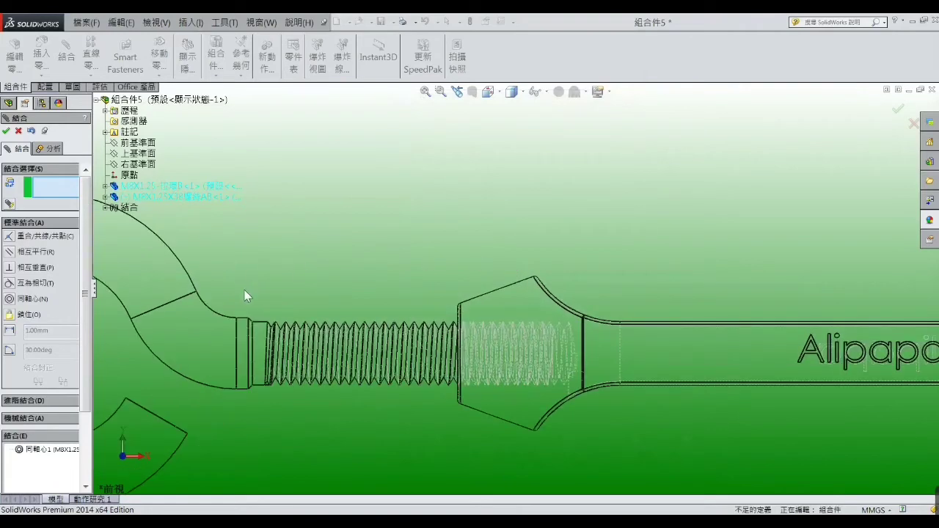
{"action": "left_click", "coordinate": [243, 343]}
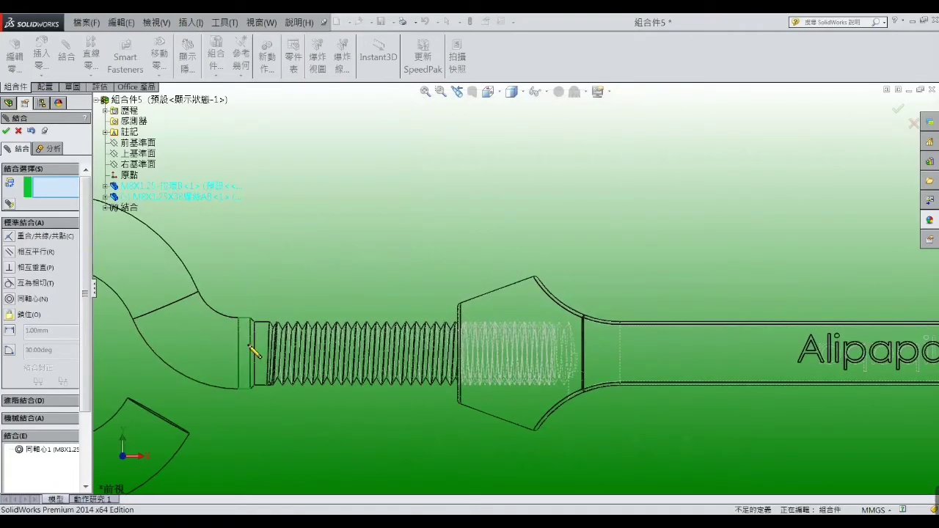
{"action": "left_click_drag", "start_coordinate": [248, 345], "coordinate": [328, 371]}
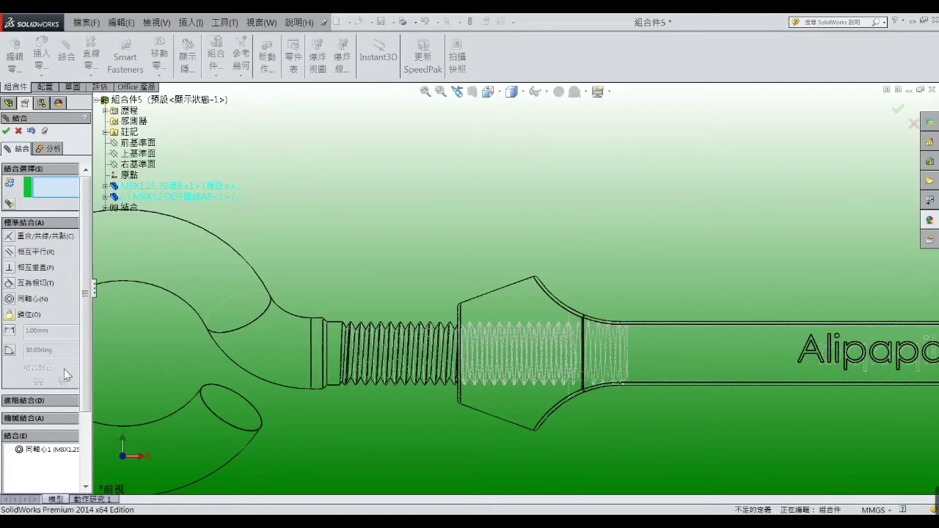
Add a Screw mate of 1.25 mm per revolution, then spin the eye-bolt to test it
{"action": "left_click", "coordinate": [30, 403]}
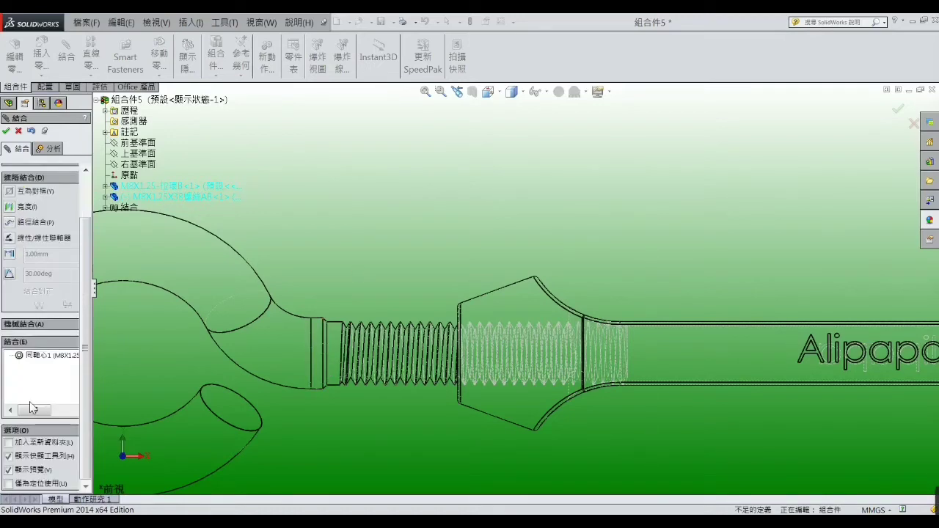
{"action": "left_click", "coordinate": [33, 324]}
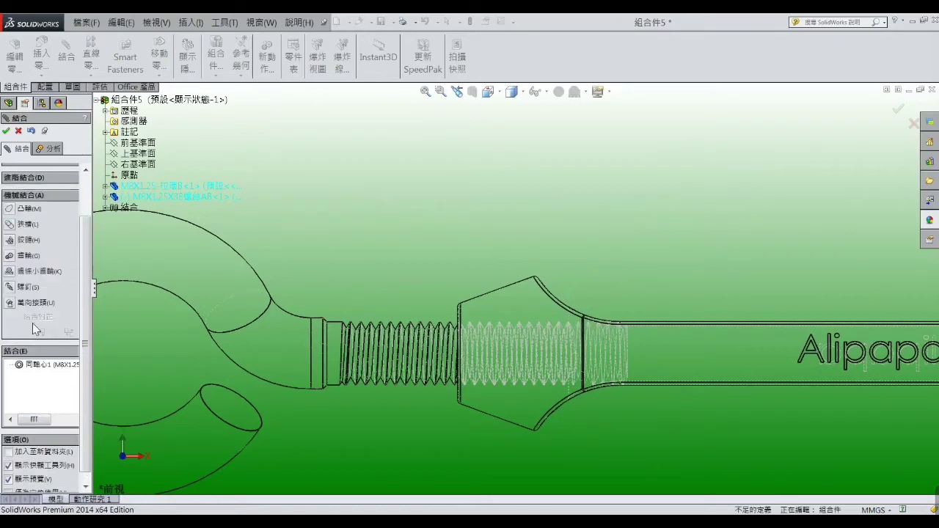
{"action": "left_click", "coordinate": [10, 288]}
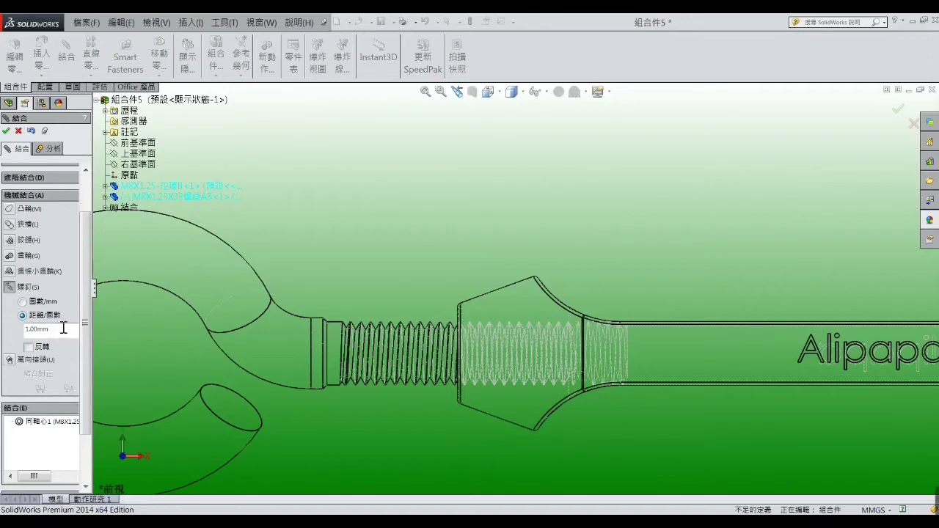
{"action": "left_click_drag", "start_coordinate": [58, 328], "coordinate": [21, 331]}
{"action": "type", "text": "1"}
{"action": "left_click", "coordinate": [6, 131]}
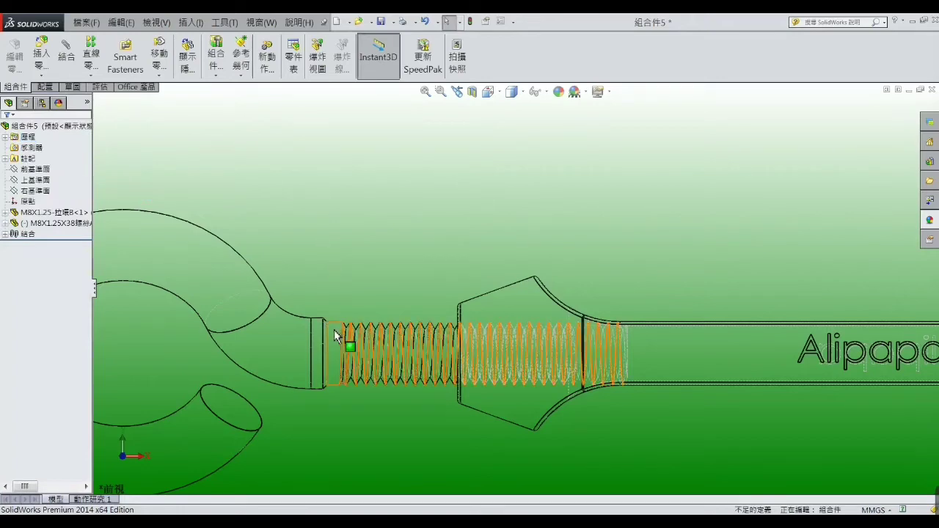
{"action": "mouse_move", "coordinate": [334, 336]}
{"action": "left_mouse_down"}
{"action": "mouse_move", "coordinate": [334, 370]}
{"action": "mouse_move", "coordinate": [342, 352]}
{"action": "left_mouse_up"}
{"action": "key", "text": "Escape"}
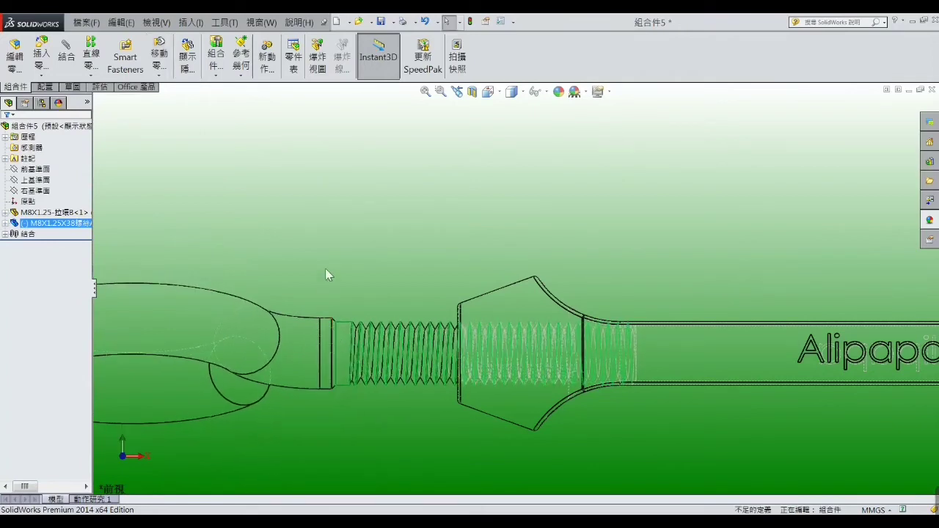
Open the eye-bolt's concentric mate 同軸心1 for editing from its Mates folder
{"action": "left_click", "coordinate": [5, 223]}
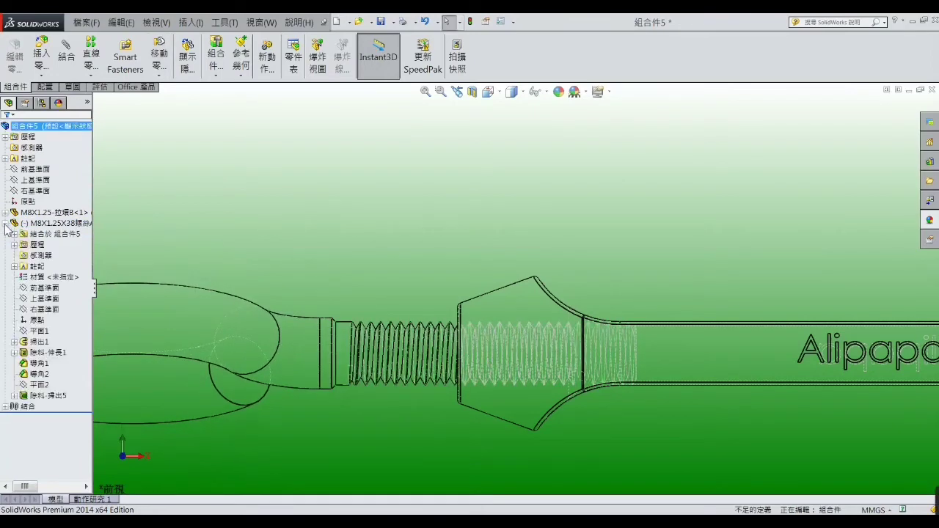
{"action": "left_click", "coordinate": [14, 233]}
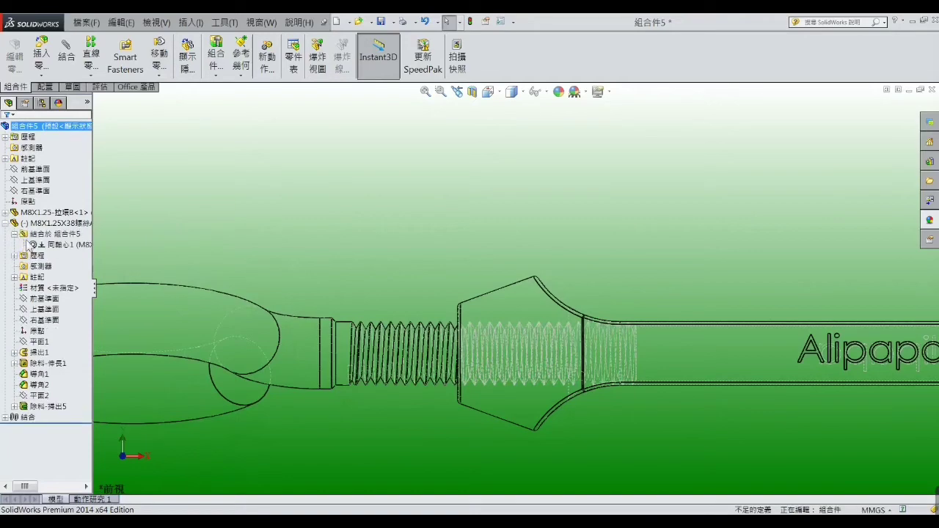
{"action": "left_click", "coordinate": [65, 244]}
{"action": "left_click", "coordinate": [68, 217]}
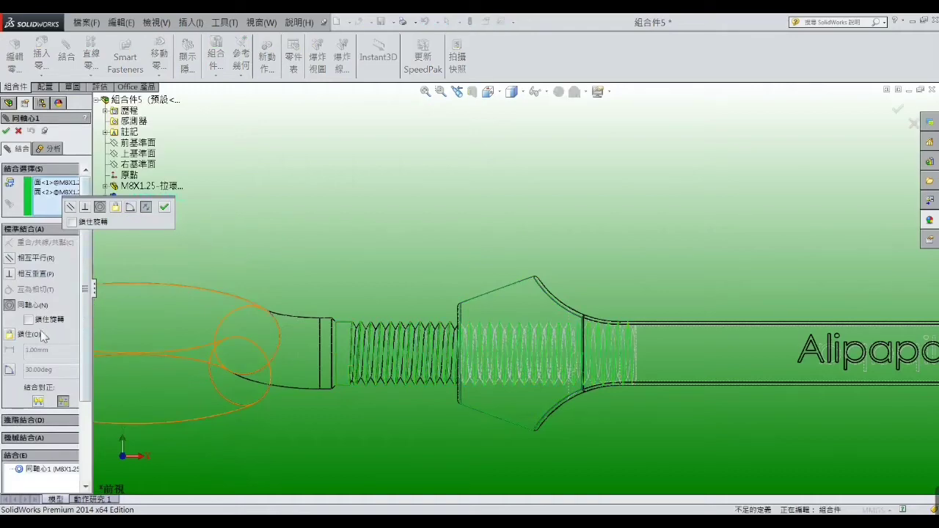
Change it to a Screw mate at 1.25 mm per revolution and confirm
{"action": "left_click", "coordinate": [25, 420]}
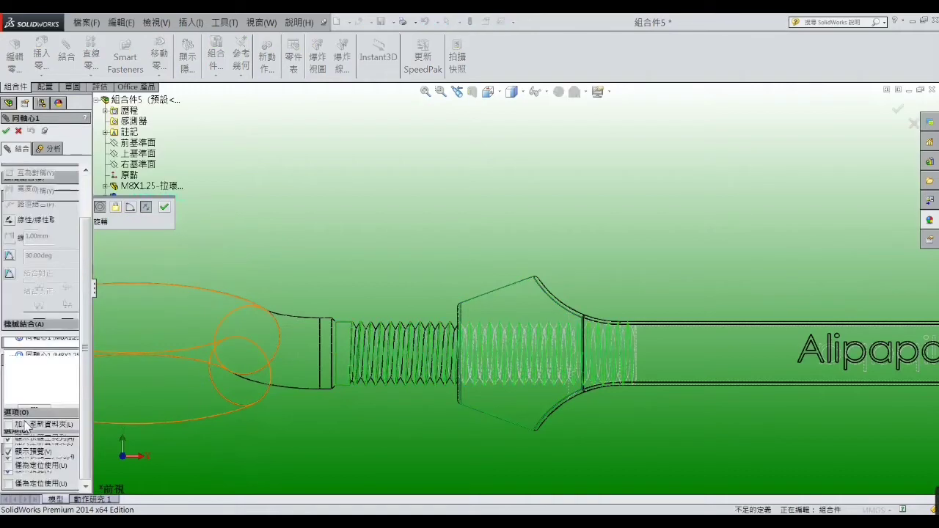
{"action": "left_click", "coordinate": [19, 325]}
{"action": "left_click", "coordinate": [24, 287]}
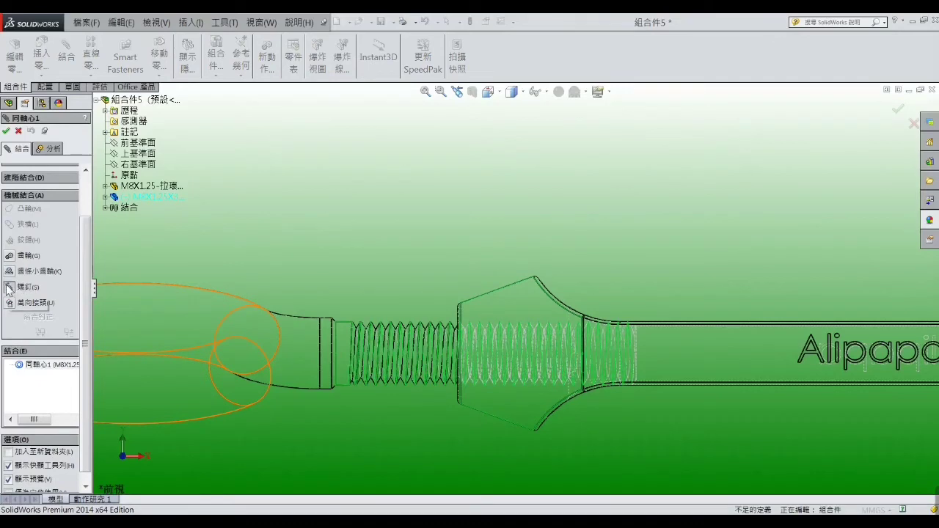
{"action": "left_click", "coordinate": [22, 315]}
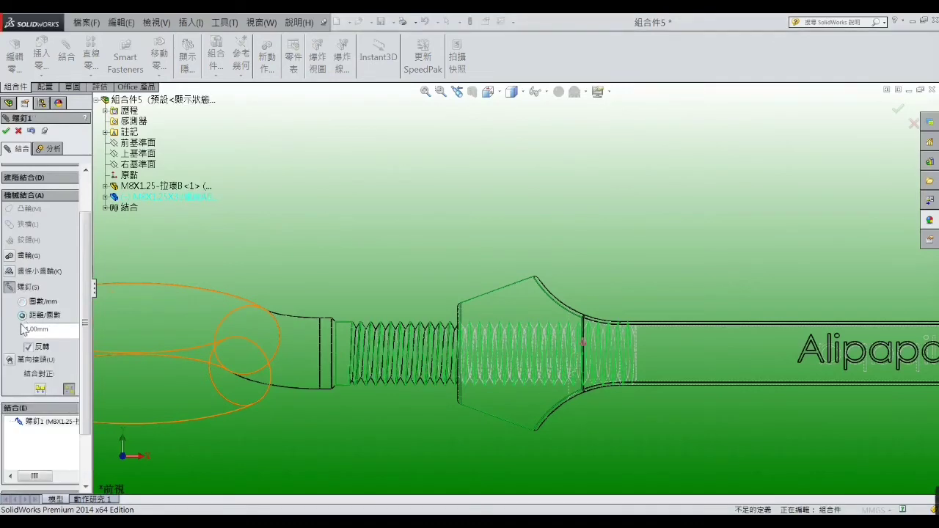
{"action": "left_click_drag", "start_coordinate": [61, 332], "coordinate": [11, 338]}
{"action": "type", "text": "1.25"}
{"action": "key", "text": "Return"}
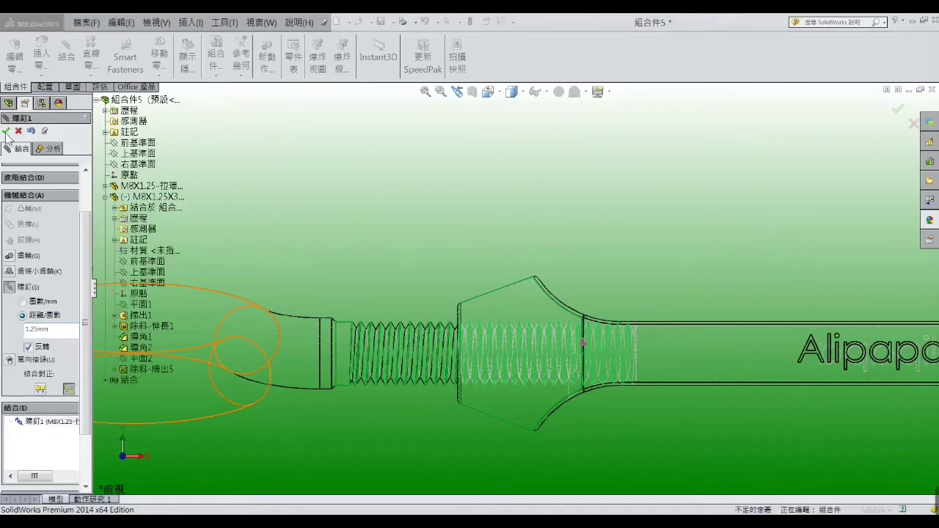
{"action": "left_click", "coordinate": [6, 132]}
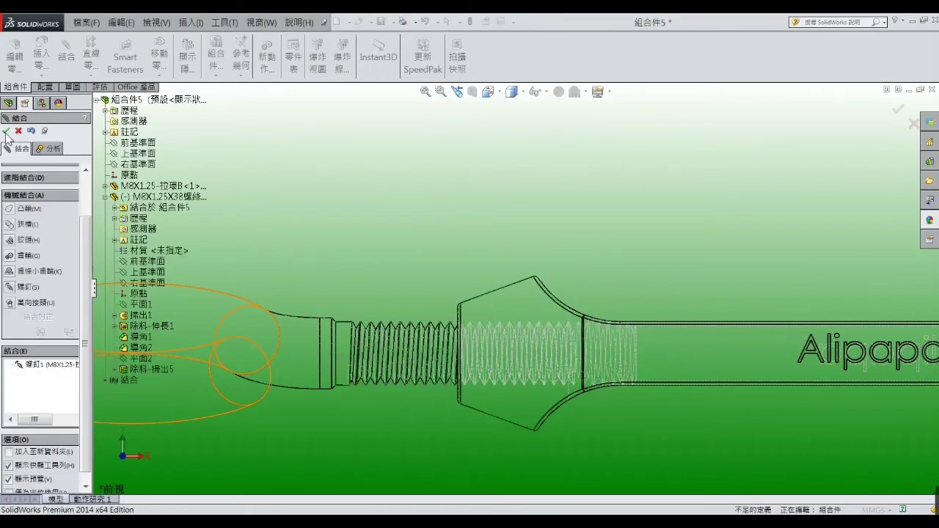
{"action": "left_click", "coordinate": [7, 133]}
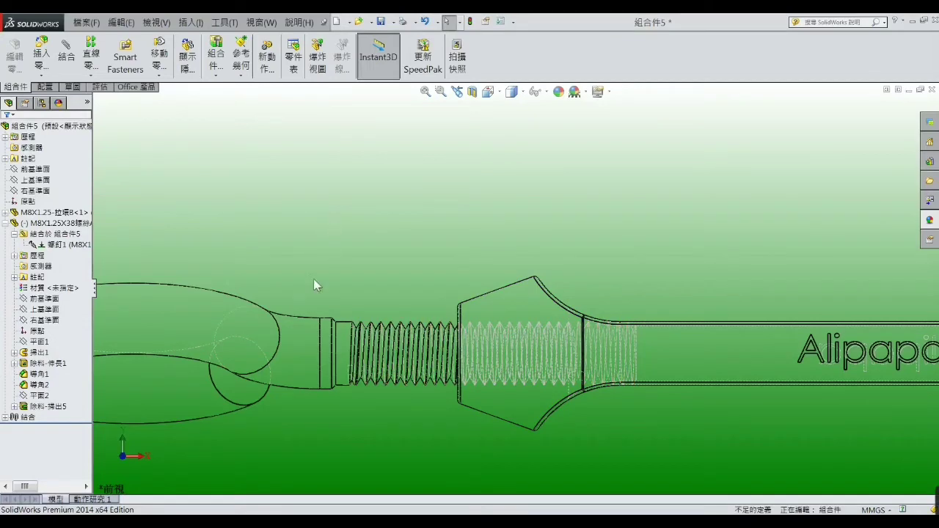
Test-turn the eye-bolt, then clear Reverse on screw mate 螺釘1
{"action": "mouse_move", "coordinate": [342, 336]}
{"action": "left_mouse_down"}
{"action": "mouse_move", "coordinate": [345, 404]}
{"action": "mouse_move", "coordinate": [348, 346]}
{"action": "mouse_move", "coordinate": [329, 230]}
{"action": "left_mouse_up"}
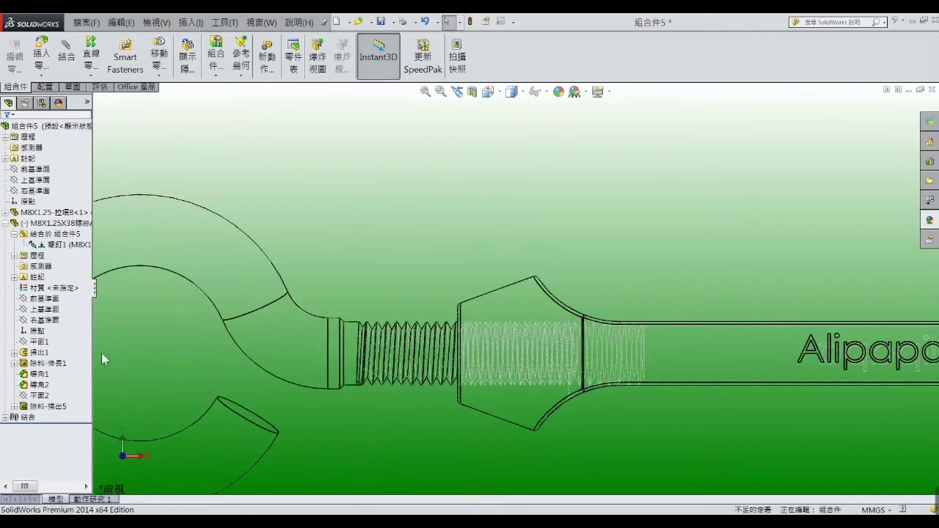
{"action": "left_click", "coordinate": [62, 245]}
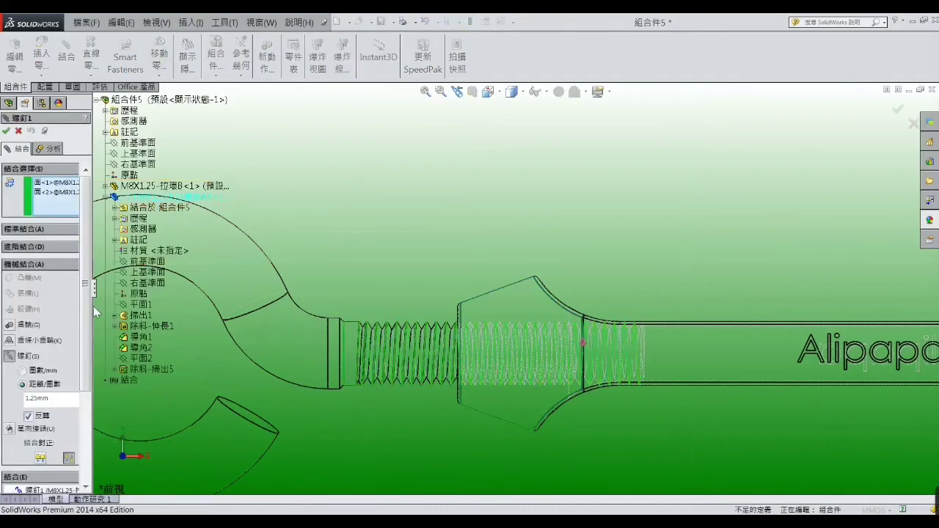
{"action": "left_click", "coordinate": [28, 416]}
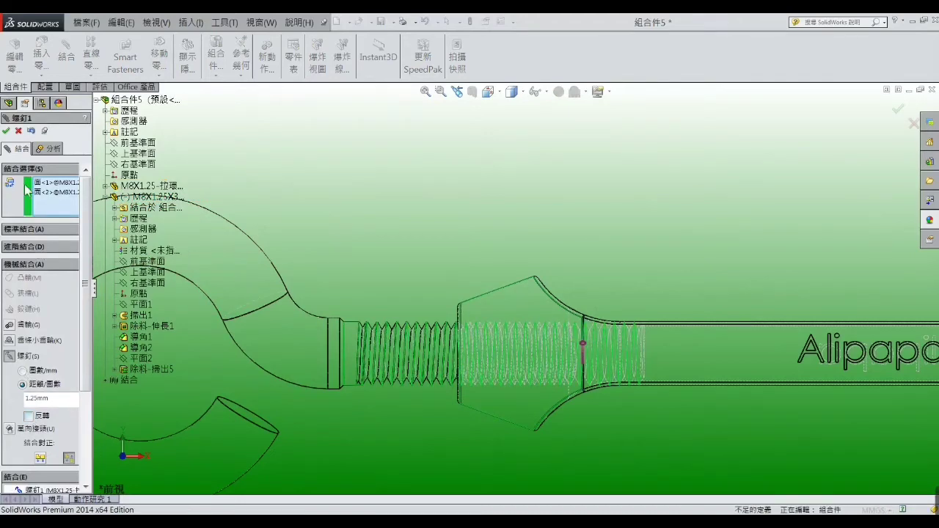
{"action": "left_click", "coordinate": [6, 131]}
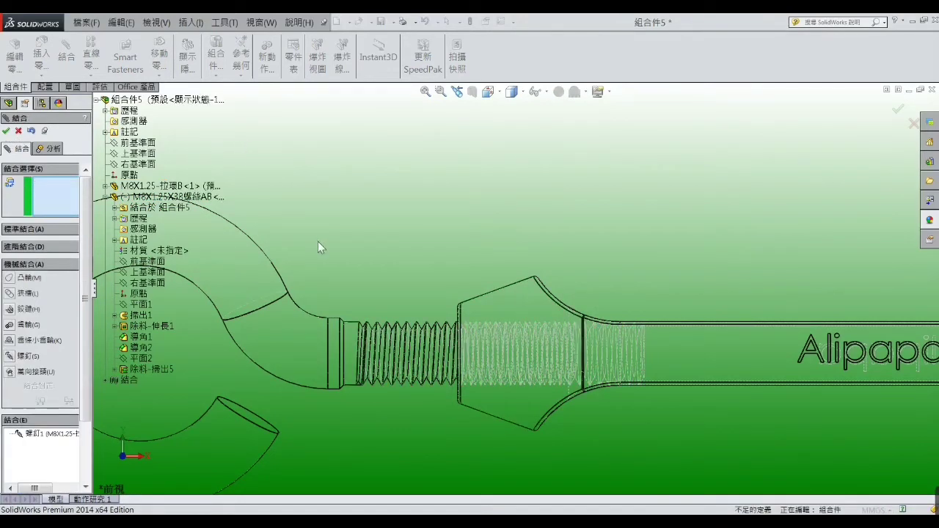
{"action": "scroll", "coordinate": [377, 294], "scroll_direction": "down", "scroll_amount": 3}
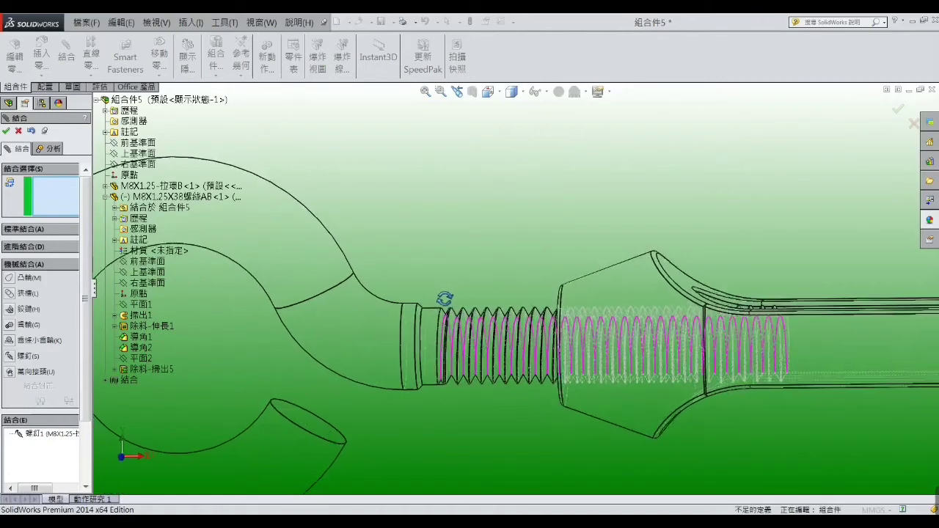
Turn the eye-bolt to check its threading and orbit to a 3-D view of the turnbuckle
{"action": "scroll", "coordinate": [448, 300], "scroll_direction": "up", "scroll_amount": 1}
{"action": "left_click_drag", "start_coordinate": [445, 317], "coordinate": [438, 316]}
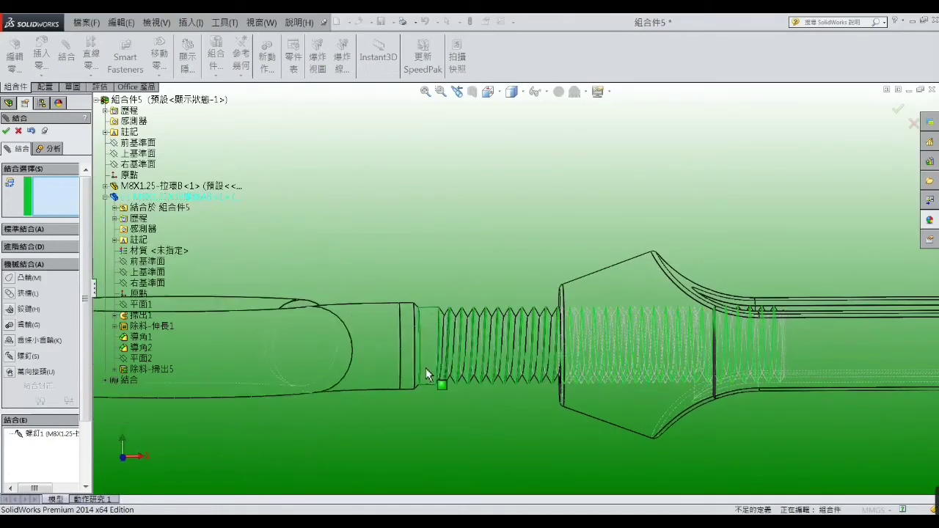
{"action": "scroll", "coordinate": [452, 289], "scroll_direction": "up", "scroll_amount": 2}
{"action": "scroll", "coordinate": [493, 207], "scroll_direction": "up", "scroll_amount": 3}
{"action": "scroll", "coordinate": [487, 196], "scroll_direction": "up", "scroll_amount": 2}
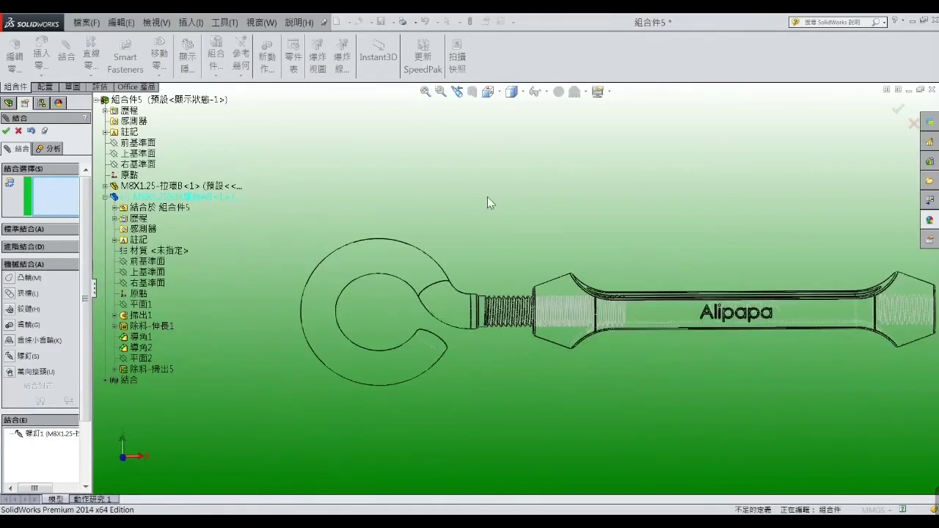
{"action": "mouse_move", "coordinate": [487, 197]}
{"action": "middle_mouse_down"}
{"action": "mouse_move", "coordinate": [502, 214]}
{"action": "mouse_move", "coordinate": [491, 233]}
{"action": "mouse_move", "coordinate": [493, 205]}
{"action": "middle_mouse_up"}
{"action": "scroll", "coordinate": [515, 283], "scroll_direction": "down", "scroll_amount": 2}
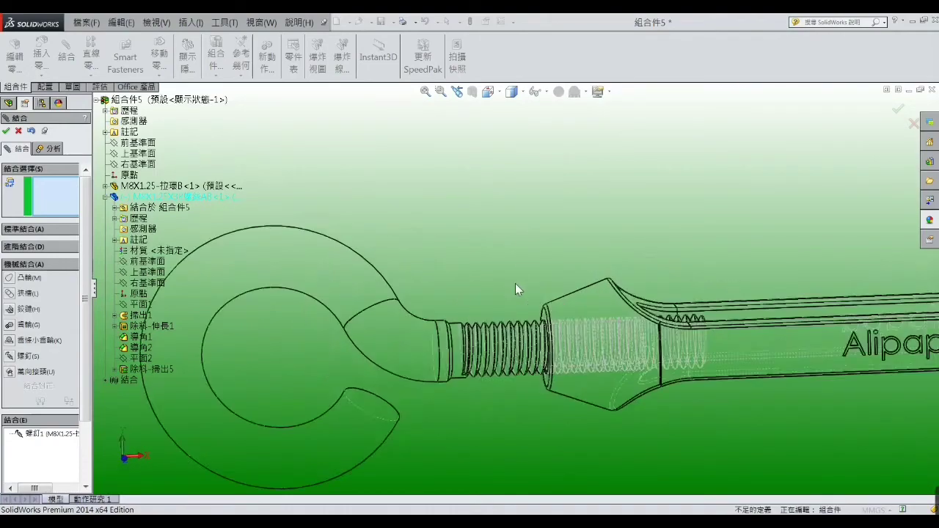
{"action": "scroll", "coordinate": [630, 350], "scroll_direction": "down", "scroll_amount": 3}
{"action": "scroll", "coordinate": [595, 342], "scroll_direction": "down", "scroll_amount": 2}
{"action": "scroll", "coordinate": [488, 280], "scroll_direction": "up", "scroll_amount": 4}
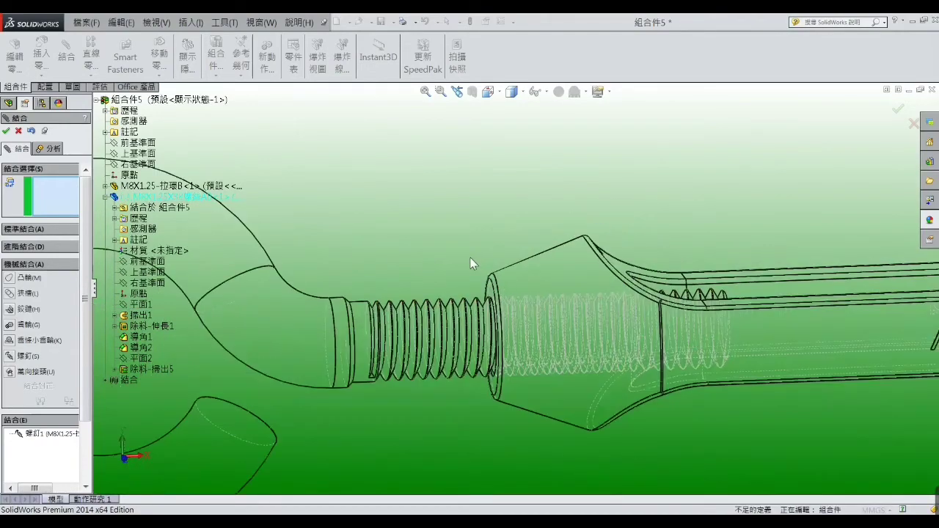
{"action": "scroll", "coordinate": [353, 306], "scroll_direction": "down", "scroll_amount": 3}
{"action": "mouse_move", "coordinate": [434, 198]}
{"action": "middle_mouse_down"}
{"action": "mouse_move", "coordinate": [460, 221]}
{"action": "mouse_move", "coordinate": [423, 218]}
{"action": "mouse_move", "coordinate": [484, 180]}
{"action": "middle_mouse_up"}
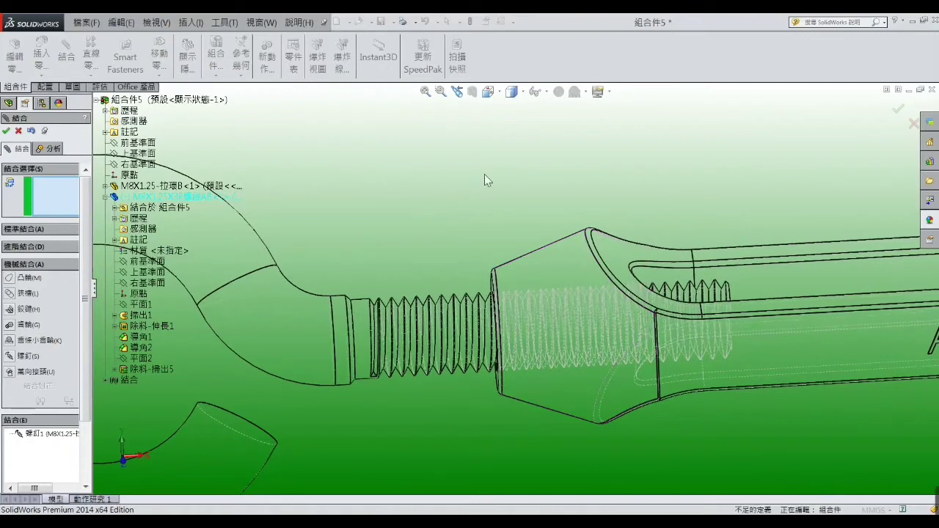
Switch to the front view and reopen 螺釘1 as a 1.25 mm screw mate
{"action": "left_click", "coordinate": [487, 91]}
{"action": "key", "text": "ctrl+1"}
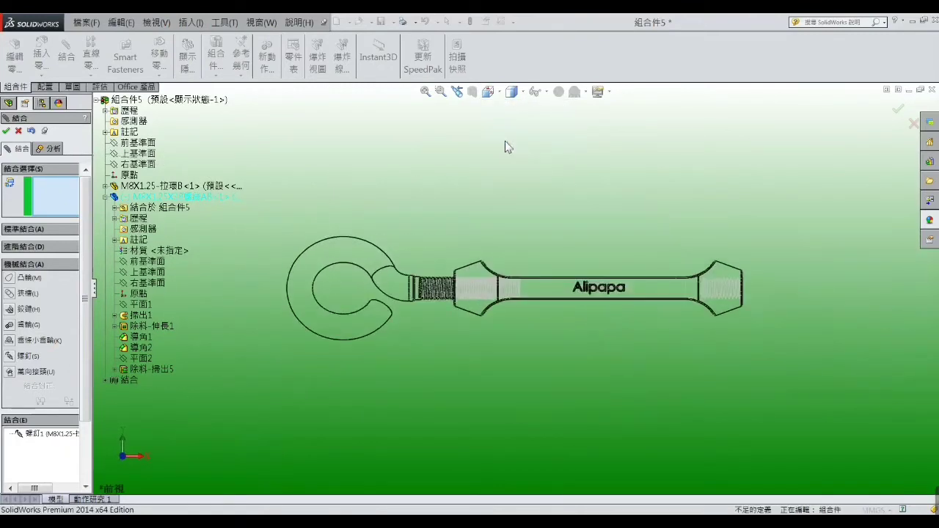
{"action": "scroll", "coordinate": [466, 298], "scroll_direction": "down", "scroll_amount": 5}
{"action": "scroll", "coordinate": [466, 298], "scroll_direction": "down", "scroll_amount": 3}
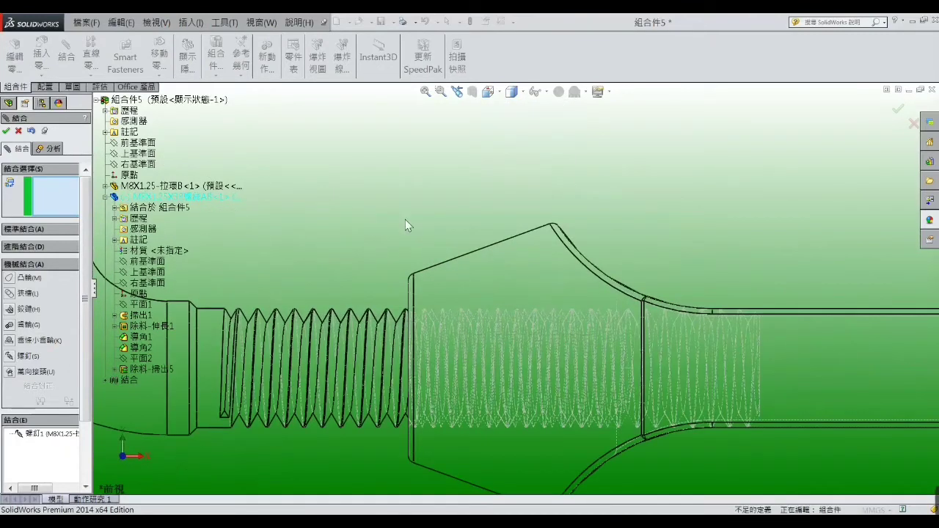
{"action": "left_click", "coordinate": [47, 435]}
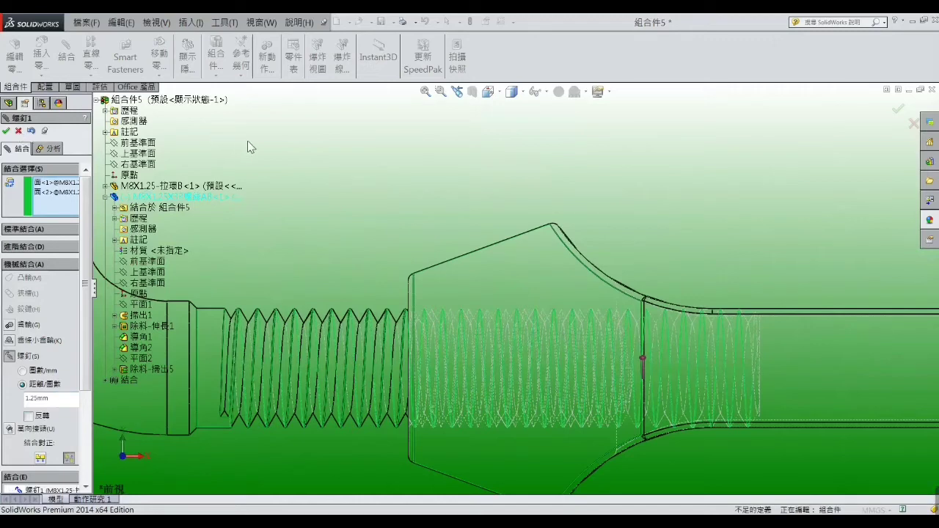
Confirm the screw mate, suppress it, and slide the eye-bolt freely along the body
{"action": "left_click", "coordinate": [19, 132]}
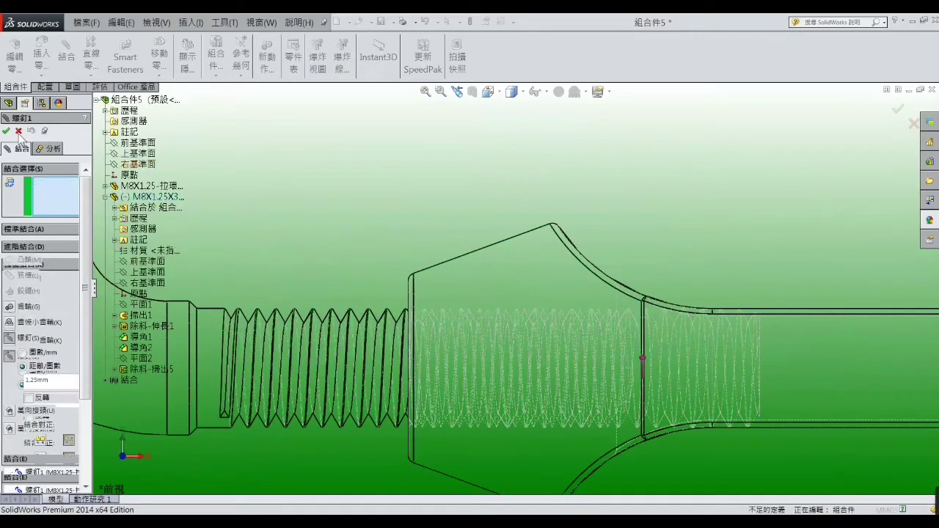
{"action": "left_click", "coordinate": [64, 250]}
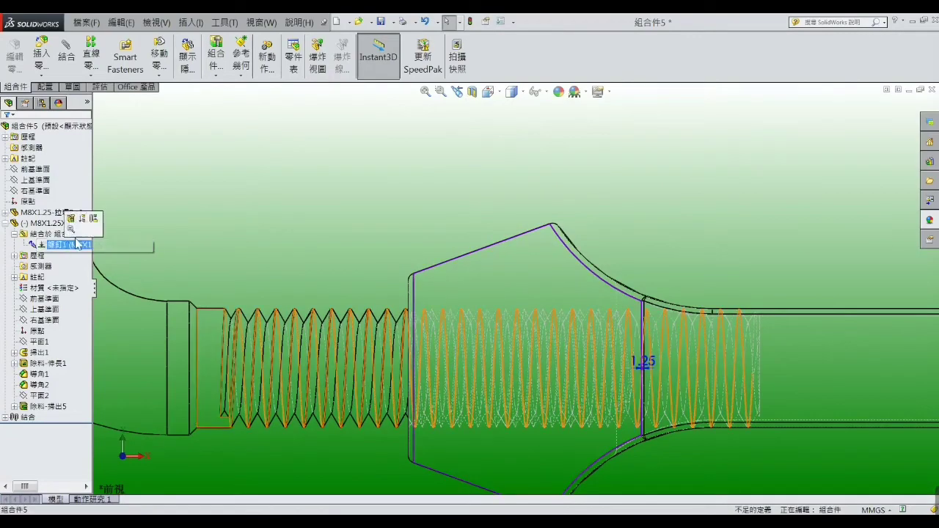
{"action": "left_click", "coordinate": [87, 225]}
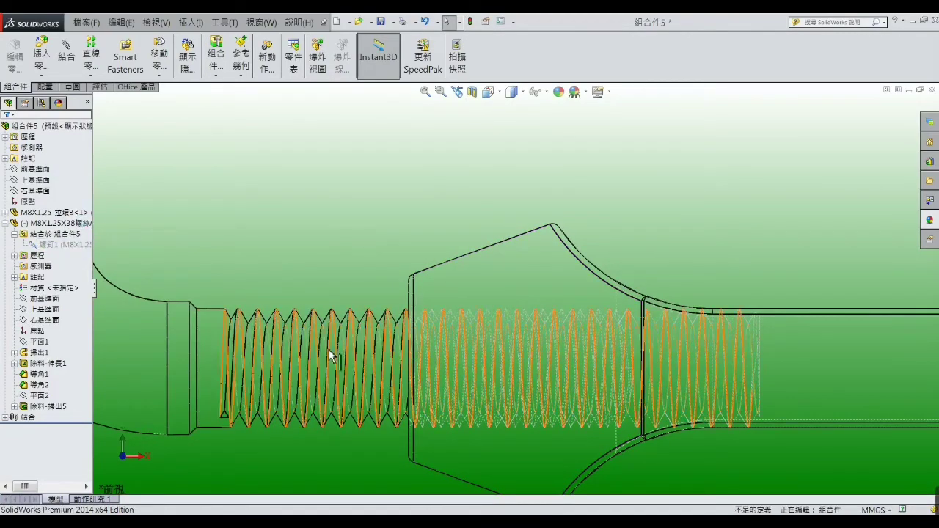
{"action": "scroll", "coordinate": [322, 352], "scroll_direction": "down", "scroll_amount": 4}
{"action": "left_click", "coordinate": [163, 356]}
{"action": "left_click_drag", "start_coordinate": [163, 348], "coordinate": [176, 349]}
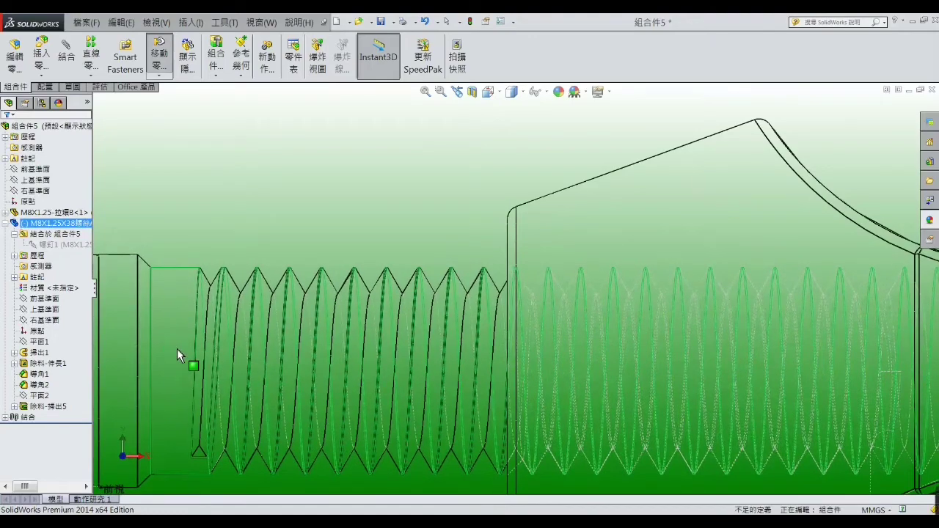
{"action": "key", "text": "Escape"}
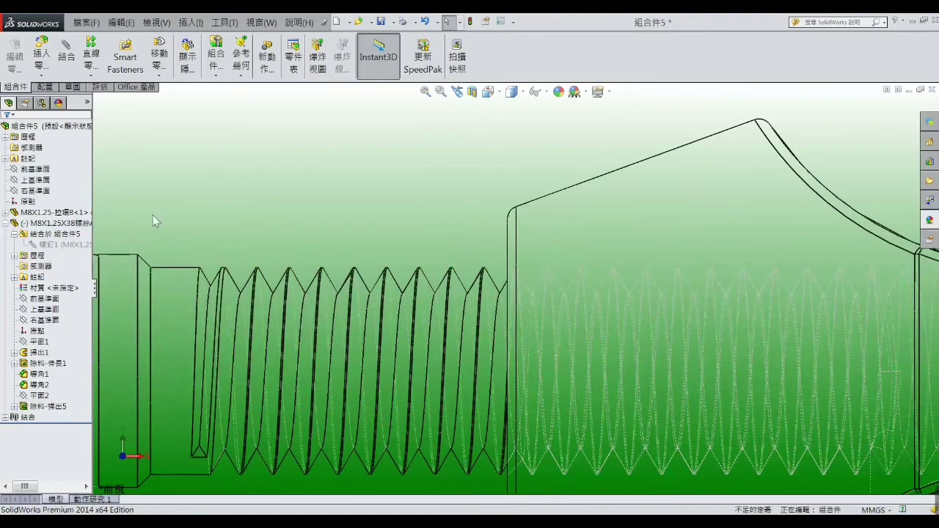
Unsuppress the screw mate and test moving the eye-bolt along its thread
{"action": "right_click", "coordinate": [66, 245]}
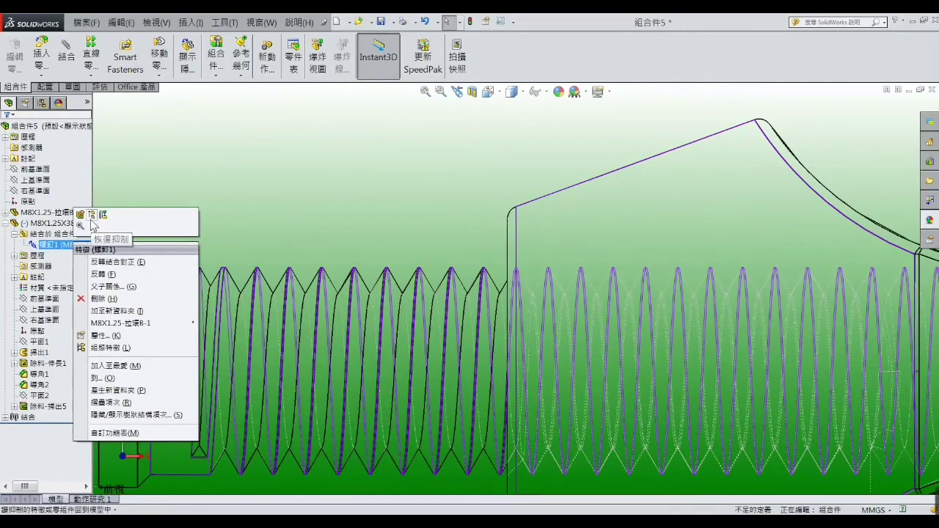
{"action": "left_click", "coordinate": [92, 214]}
{"action": "scroll", "coordinate": [173, 218], "scroll_direction": "up", "scroll_amount": 4}
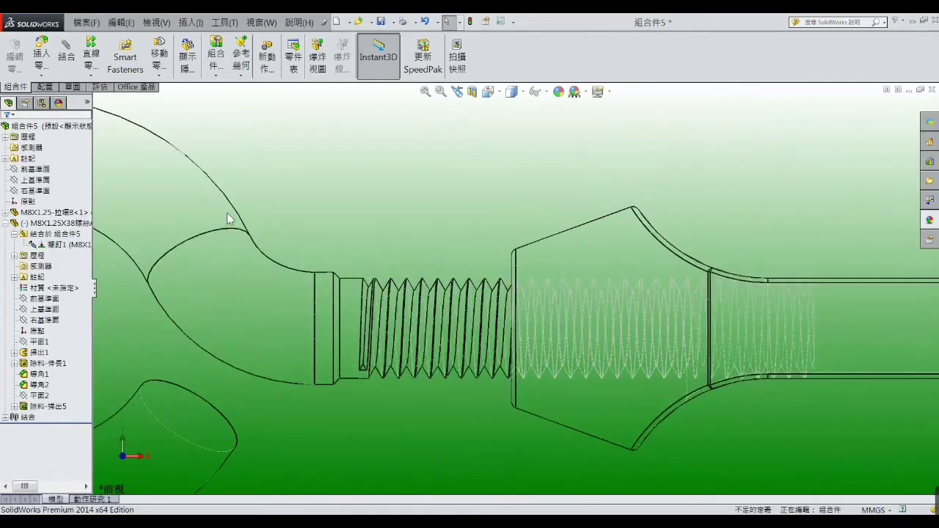
{"action": "mouse_move", "coordinate": [326, 295]}
{"action": "left_mouse_down"}
{"action": "mouse_move", "coordinate": [297, 352]}
{"action": "mouse_move", "coordinate": [315, 384]}
{"action": "left_mouse_up"}
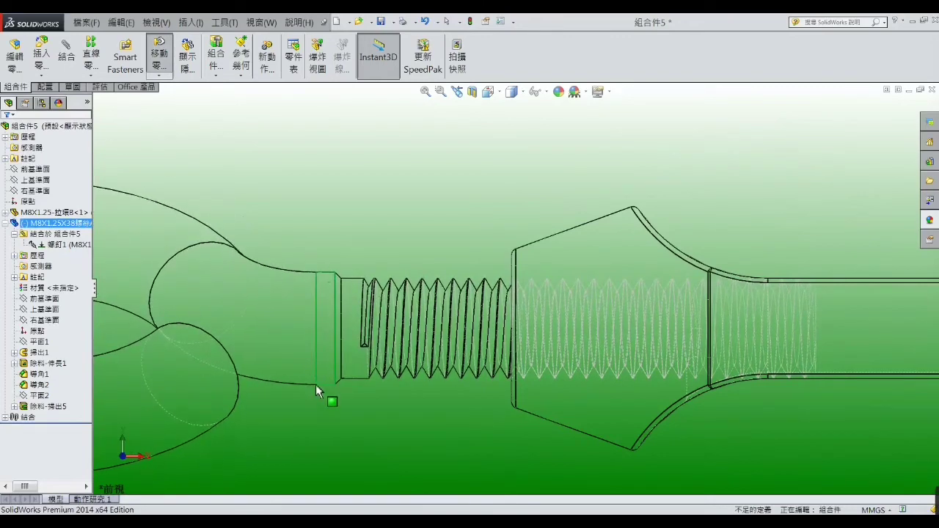
{"action": "key", "text": "Escape"}
{"action": "mouse_move", "coordinate": [333, 295]}
{"action": "left_mouse_down"}
{"action": "mouse_move", "coordinate": [327, 401]}
{"action": "mouse_move", "coordinate": [329, 300]}
{"action": "left_mouse_up"}
{"action": "key", "text": "Escape"}
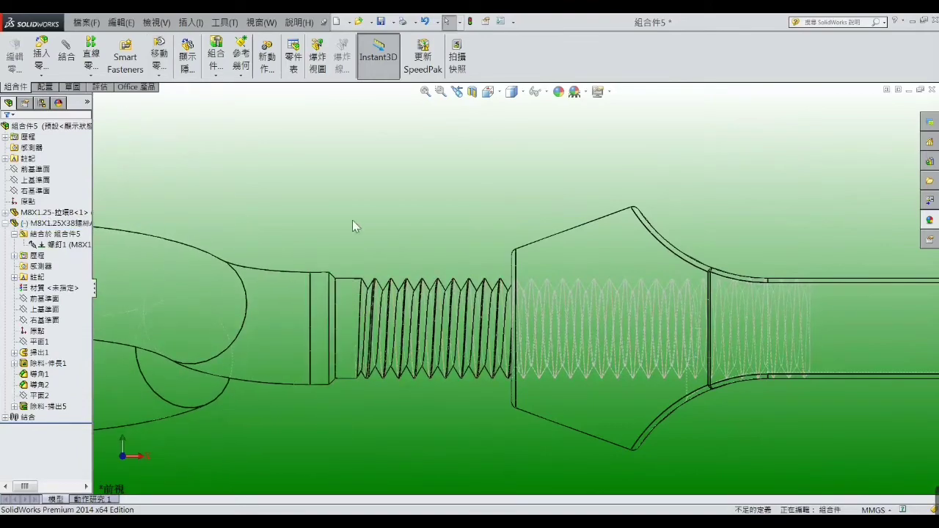
Orbit to a 3-D view and spin the eye-bolt's hook on its screw mate
{"action": "key", "text": "z"}
{"action": "mouse_move", "coordinate": [355, 227]}
{"action": "middle_mouse_down"}
{"action": "mouse_move", "coordinate": [394, 199]}
{"action": "mouse_move", "coordinate": [394, 248]}
{"action": "mouse_move", "coordinate": [390, 234]}
{"action": "mouse_move", "coordinate": [405, 217]}
{"action": "middle_mouse_up"}
{"action": "mouse_move", "coordinate": [415, 277]}
{"action": "left_mouse_down"}
{"action": "mouse_move", "coordinate": [419, 319]}
{"action": "mouse_move", "coordinate": [329, 358]}
{"action": "mouse_move", "coordinate": [256, 272]}
{"action": "mouse_move", "coordinate": [370, 256]}
{"action": "mouse_move", "coordinate": [383, 368]}
{"action": "left_mouse_up"}
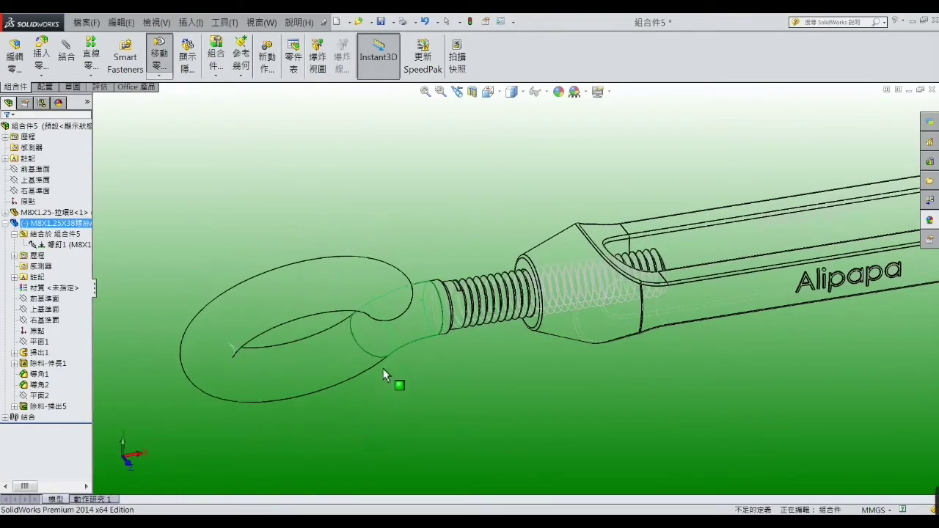
{"action": "key", "text": "Escape"}
{"action": "scroll", "coordinate": [401, 293], "scroll_direction": "up", "scroll_amount": 3}
{"action": "mouse_move", "coordinate": [401, 293]}
{"action": "left_mouse_down"}
{"action": "mouse_move", "coordinate": [404, 364]}
{"action": "mouse_move", "coordinate": [322, 358]}
{"action": "mouse_move", "coordinate": [360, 279]}
{"action": "mouse_move", "coordinate": [424, 299]}
{"action": "mouse_move", "coordinate": [382, 369]}
{"action": "mouse_move", "coordinate": [351, 250]}
{"action": "mouse_move", "coordinate": [441, 311]}
{"action": "mouse_move", "coordinate": [384, 360]}
{"action": "mouse_move", "coordinate": [361, 350]}
{"action": "mouse_move", "coordinate": [409, 320]}
{"action": "mouse_move", "coordinate": [419, 336]}
{"action": "mouse_move", "coordinate": [369, 339]}
{"action": "mouse_move", "coordinate": [331, 278]}
{"action": "mouse_move", "coordinate": [377, 266]}
{"action": "mouse_move", "coordinate": [451, 301]}
{"action": "mouse_move", "coordinate": [445, 377]}
{"action": "mouse_move", "coordinate": [335, 356]}
{"action": "mouse_move", "coordinate": [354, 286]}
{"action": "mouse_move", "coordinate": [456, 319]}
{"action": "mouse_move", "coordinate": [440, 377]}
{"action": "mouse_move", "coordinate": [413, 379]}
{"action": "mouse_move", "coordinate": [438, 314]}
{"action": "mouse_move", "coordinate": [349, 292]}
{"action": "mouse_move", "coordinate": [465, 359]}
{"action": "mouse_move", "coordinate": [427, 270]}
{"action": "mouse_move", "coordinate": [441, 360]}
{"action": "mouse_move", "coordinate": [462, 337]}
{"action": "mouse_move", "coordinate": [337, 315]}
{"action": "mouse_move", "coordinate": [432, 339]}
{"action": "mouse_move", "coordinate": [336, 301]}
{"action": "mouse_move", "coordinate": [437, 316]}
{"action": "mouse_move", "coordinate": [398, 267]}
{"action": "mouse_move", "coordinate": [450, 301]}
{"action": "mouse_move", "coordinate": [443, 281]}
{"action": "left_mouse_up"}
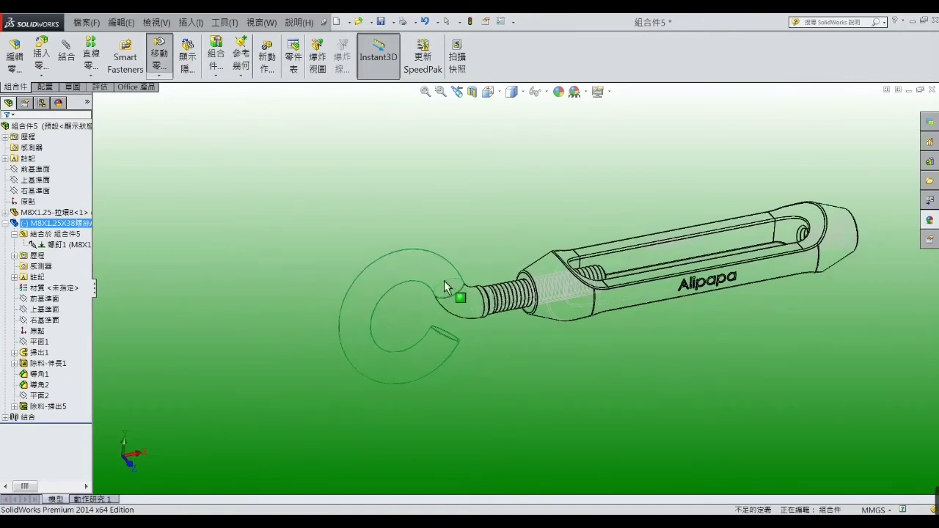
{"action": "key", "text": "Escape"}
{"action": "key", "text": "z"}
{"action": "key", "text": "ctrl+Left"}
{"action": "key", "text": "ctrl+Left"}
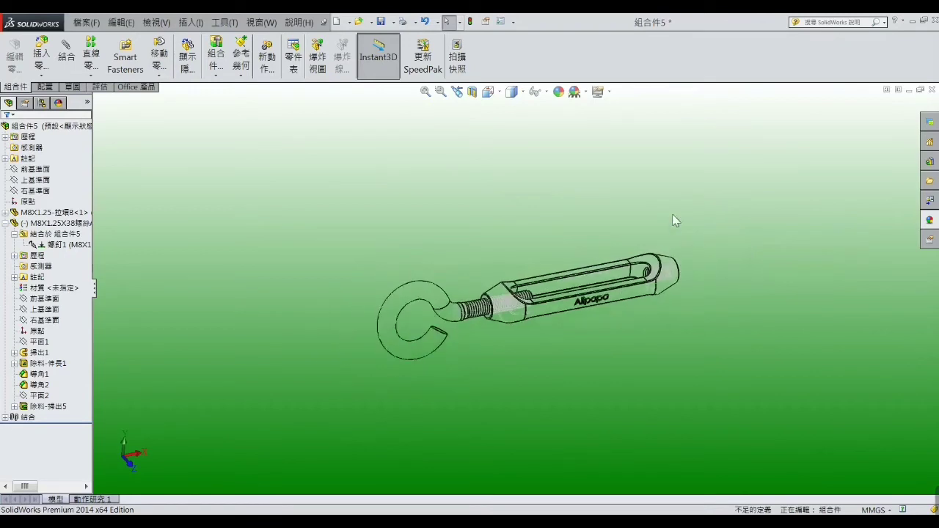
{"action": "key", "text": "ctrl+Left"}
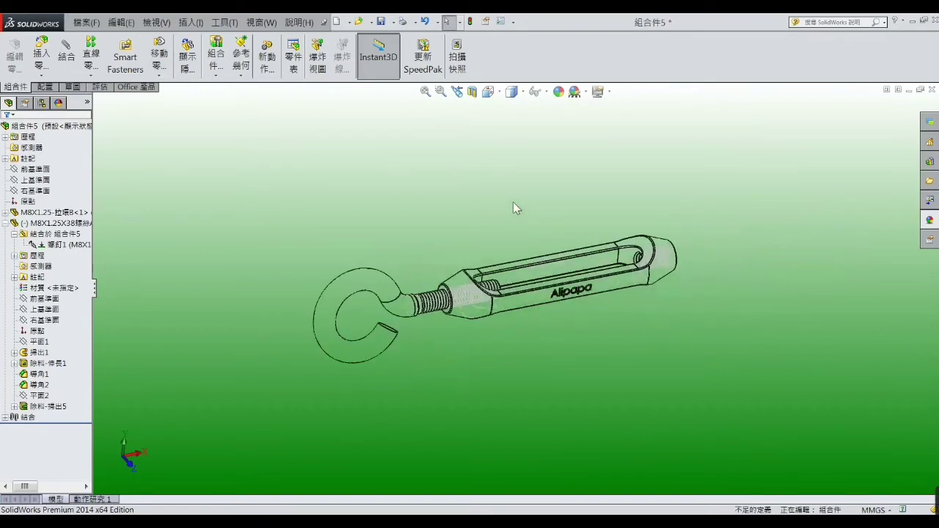
Insert existing part M8X1.25X38螺絲A and place it right of the body
{"action": "left_click", "coordinate": [191, 22]}
{"action": "mouse_move", "coordinate": [220, 39]}
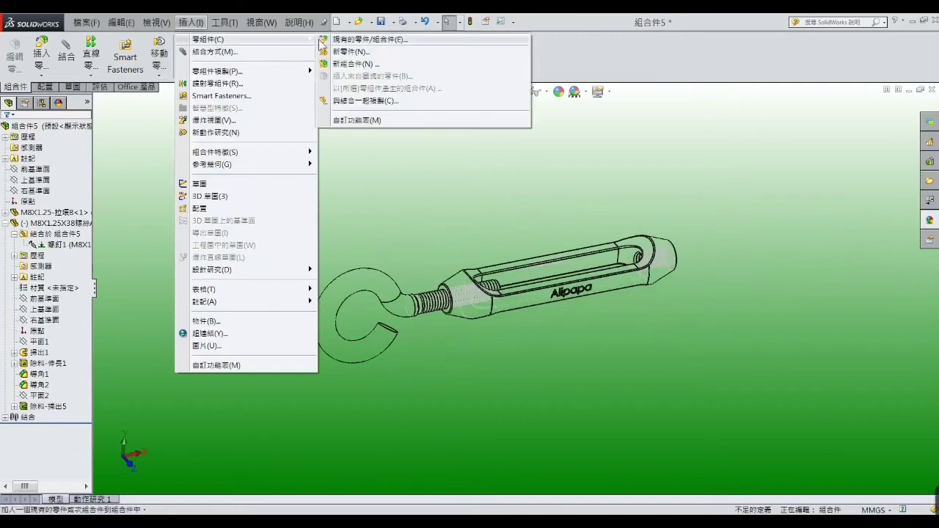
{"action": "left_click", "coordinate": [367, 40]}
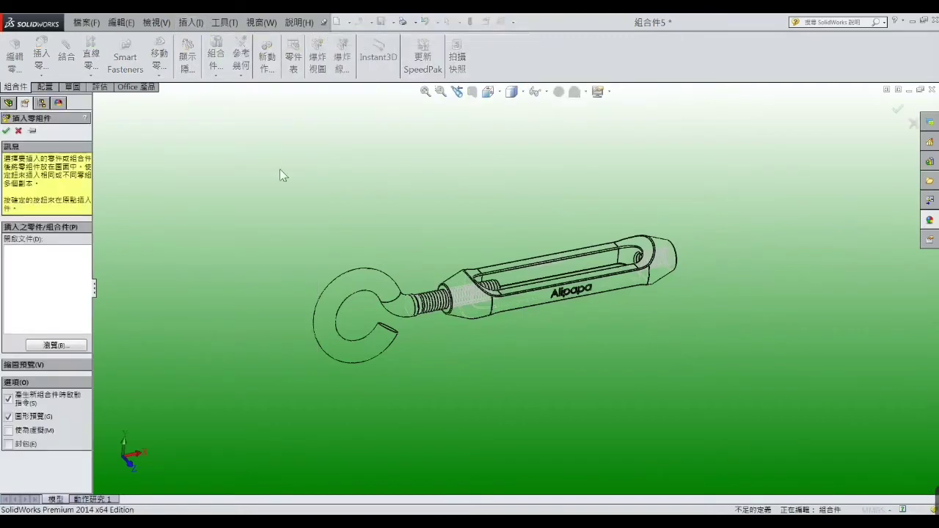
{"action": "left_click", "coordinate": [65, 347]}
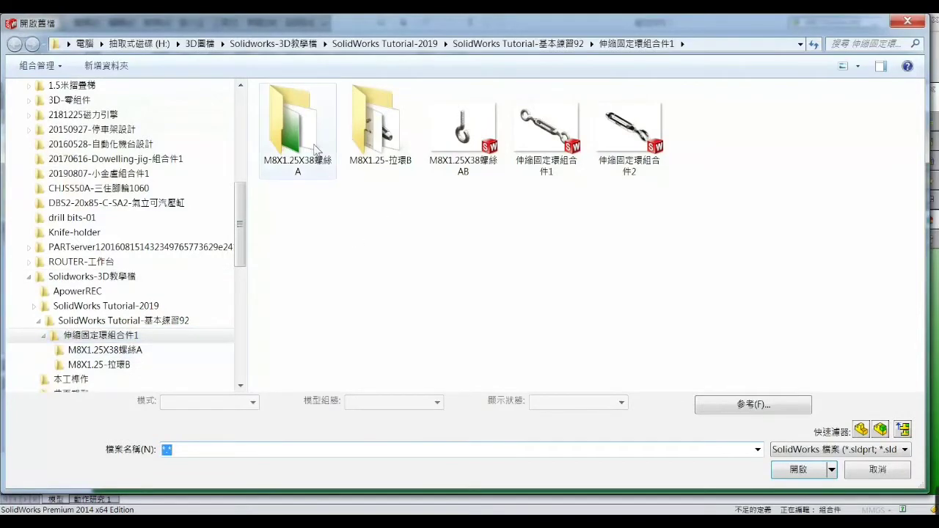
{"action": "double_click", "coordinate": [315, 149]}
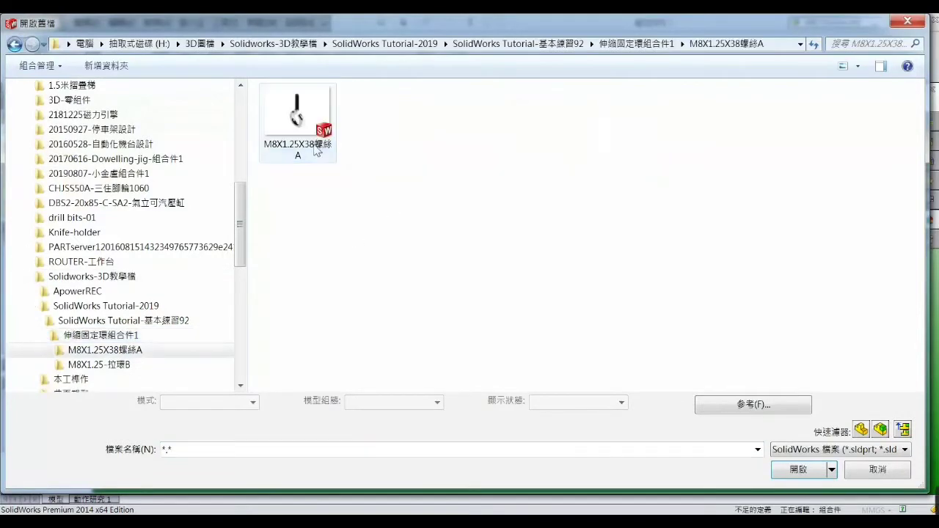
{"action": "double_click", "coordinate": [297, 121]}
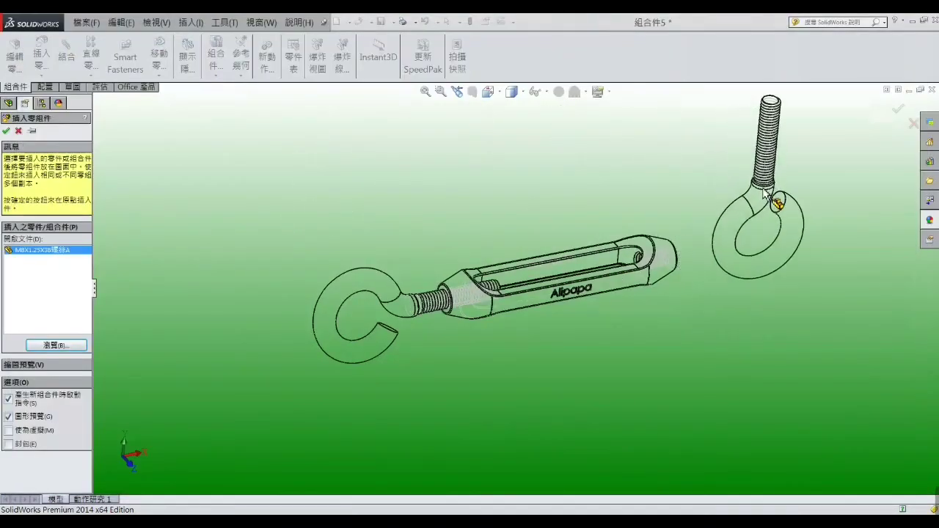
{"action": "left_click", "coordinate": [771, 189]}
{"action": "key", "text": "f"}
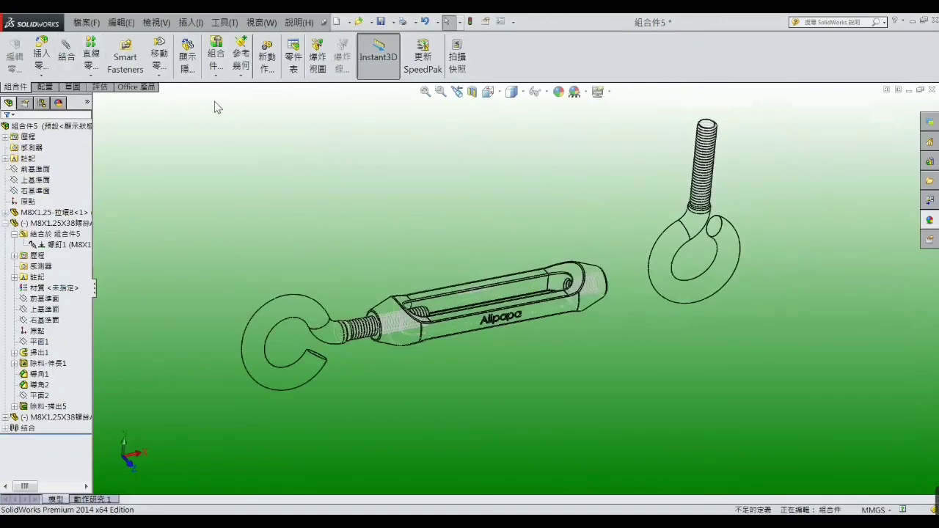
Mate the new bolt's thread edge concentric to the body's right end, flipped (同軸心2)
{"action": "left_click", "coordinate": [66, 59]}
{"action": "left_click", "coordinate": [66, 59]}
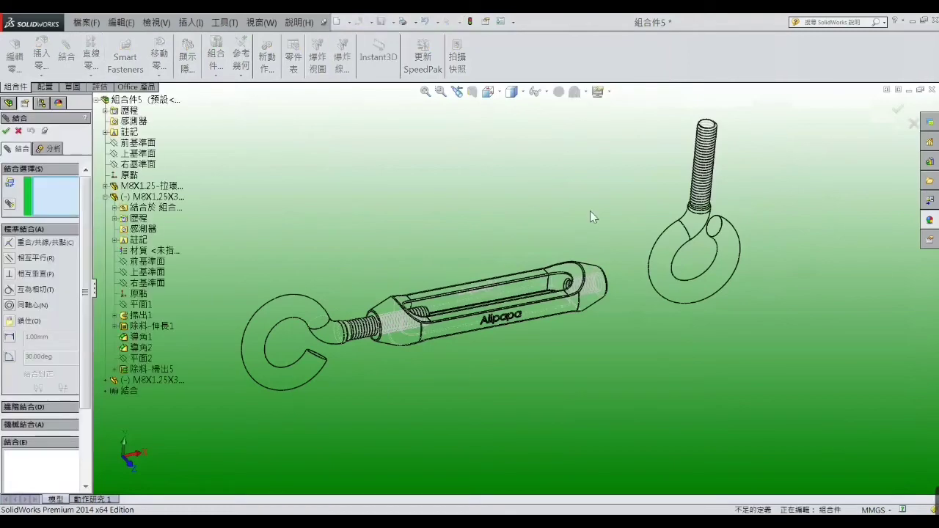
{"action": "scroll", "coordinate": [683, 213], "scroll_direction": "down", "scroll_amount": 2}
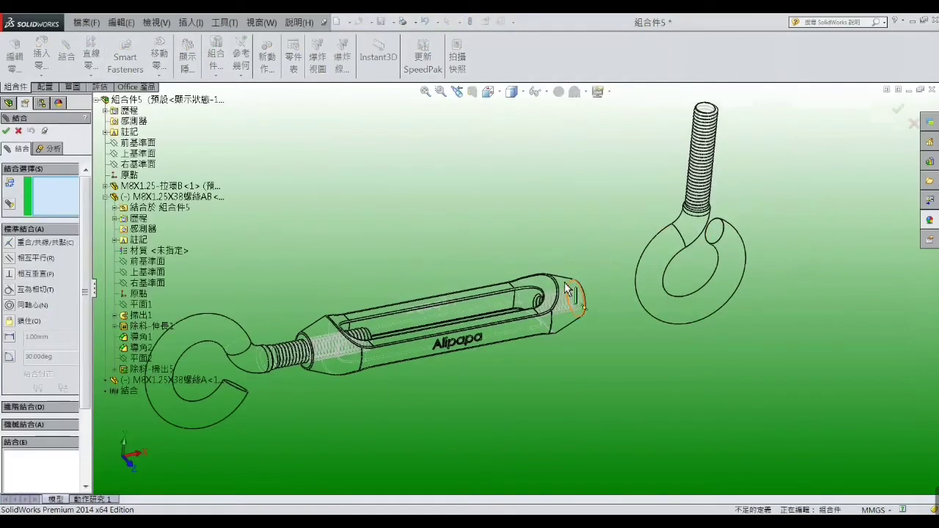
{"action": "left_click", "coordinate": [565, 287]}
{"action": "scroll", "coordinate": [646, 233], "scroll_direction": "down", "scroll_amount": 5}
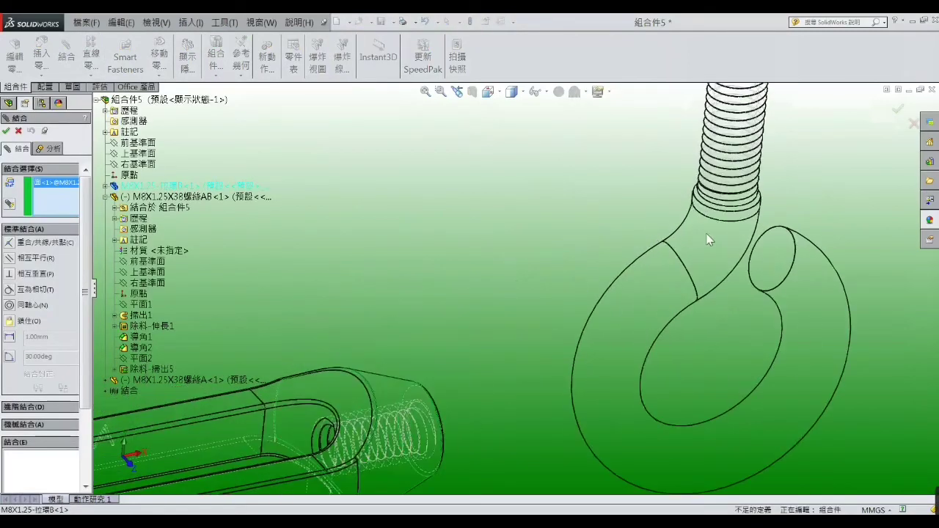
{"action": "scroll", "coordinate": [708, 234], "scroll_direction": "down", "scroll_amount": 3}
{"action": "left_click", "coordinate": [706, 214]}
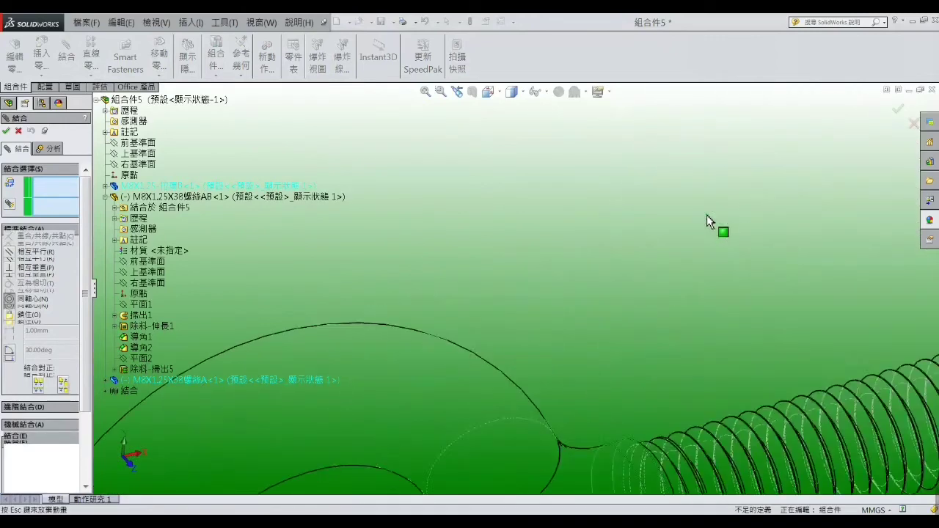
{"action": "left_click", "coordinate": [65, 395]}
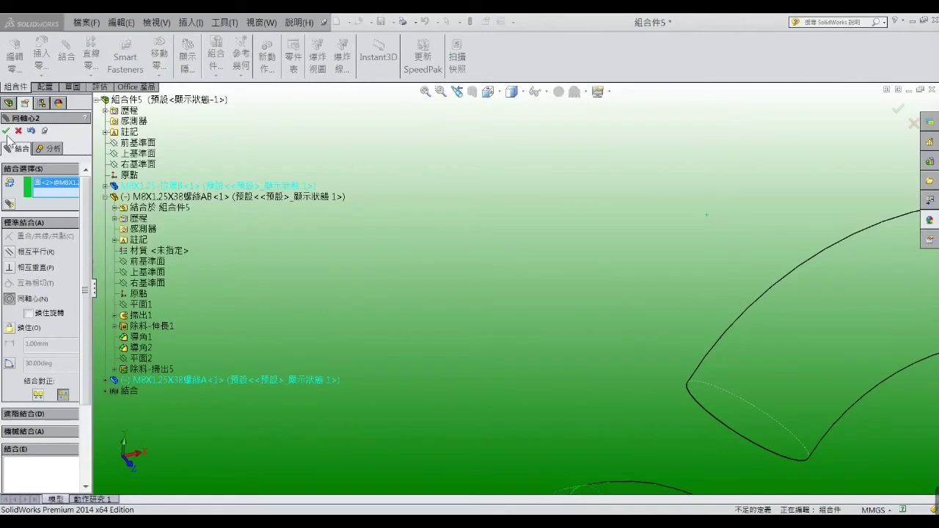
{"action": "left_click", "coordinate": [6, 132]}
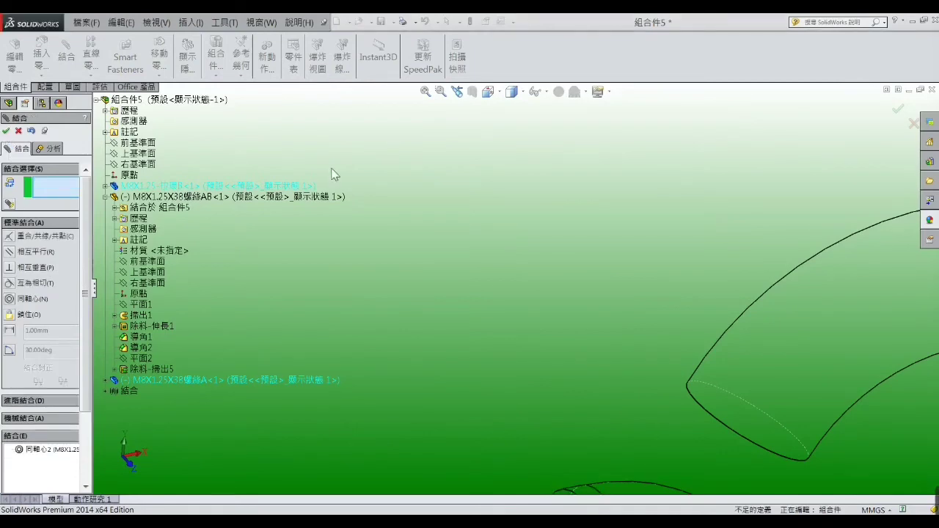
{"action": "key", "text": "f"}
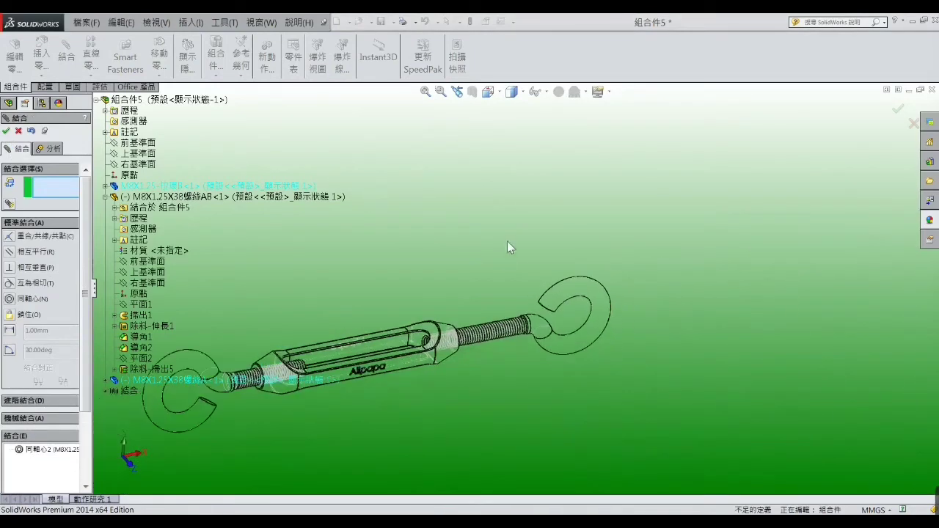
In front view, slide the hook's shank into the body and pick its thread face
{"action": "left_click", "coordinate": [488, 91]}
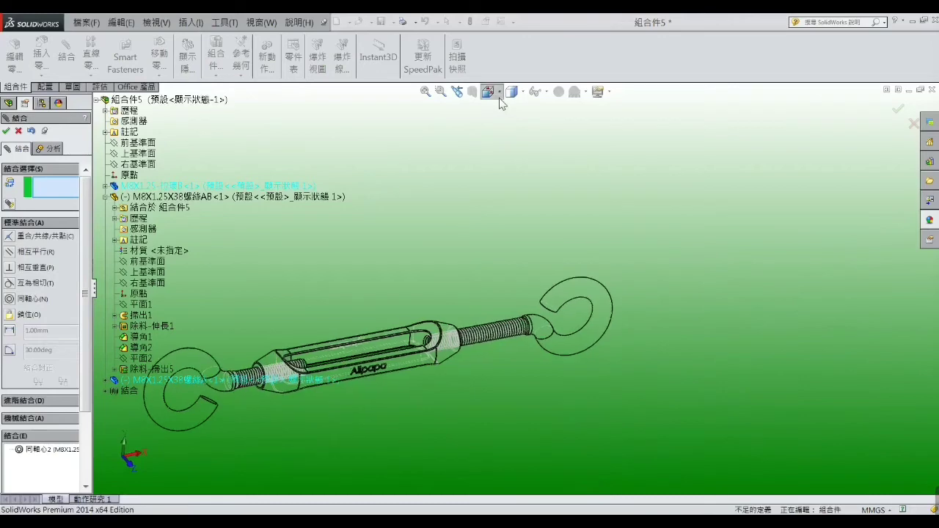
{"action": "left_click", "coordinate": [522, 142]}
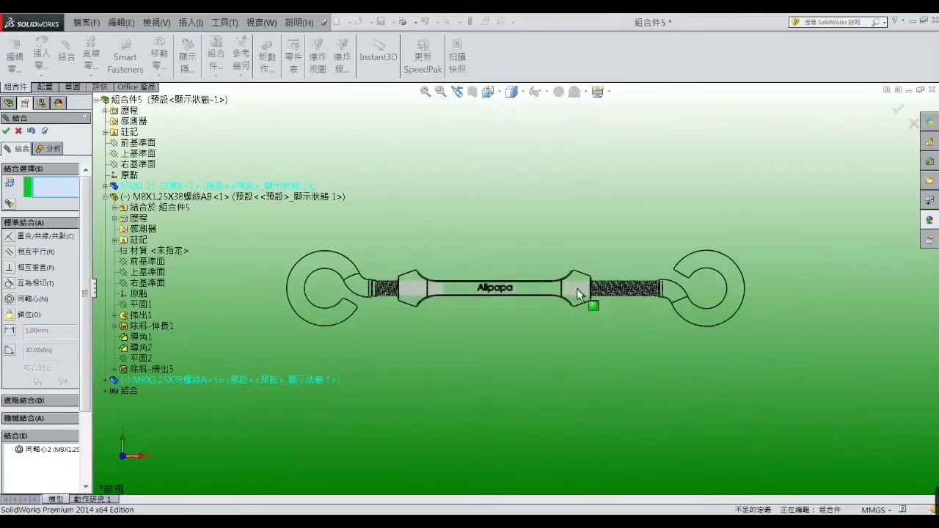
{"action": "scroll", "coordinate": [565, 294], "scroll_direction": "down", "scroll_amount": 5}
{"action": "scroll", "coordinate": [712, 282], "scroll_direction": "up", "scroll_amount": 3}
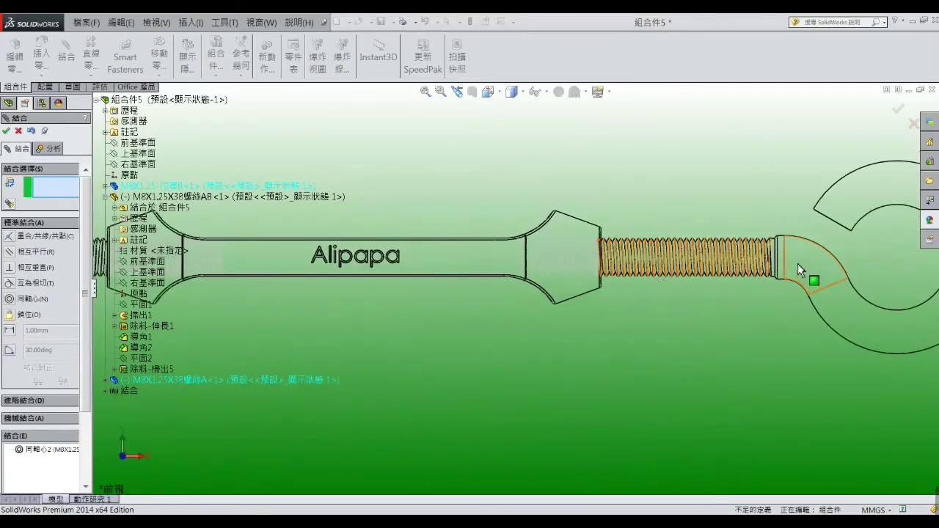
{"action": "left_click_drag", "start_coordinate": [798, 263], "coordinate": [702, 271]}
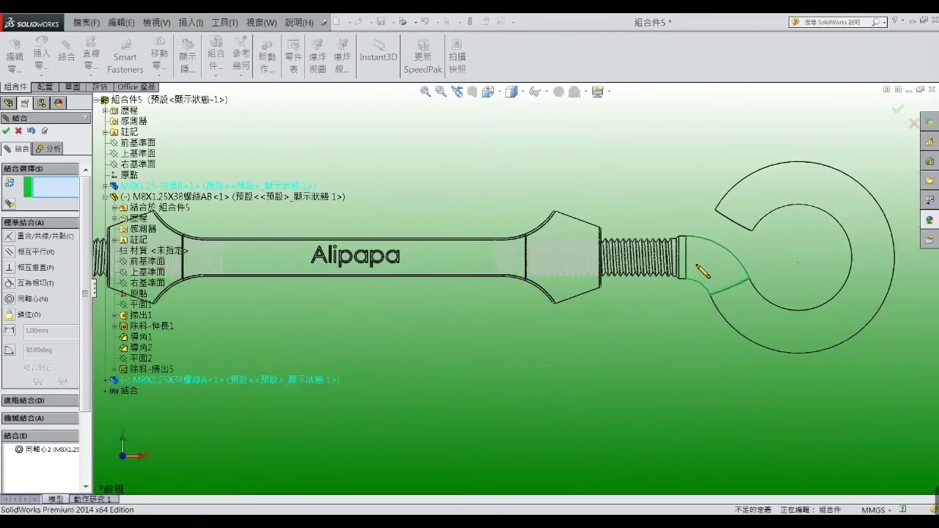
{"action": "scroll", "coordinate": [572, 275], "scroll_direction": "down", "scroll_amount": 5}
{"action": "scroll", "coordinate": [572, 275], "scroll_direction": "down", "scroll_amount": 4}
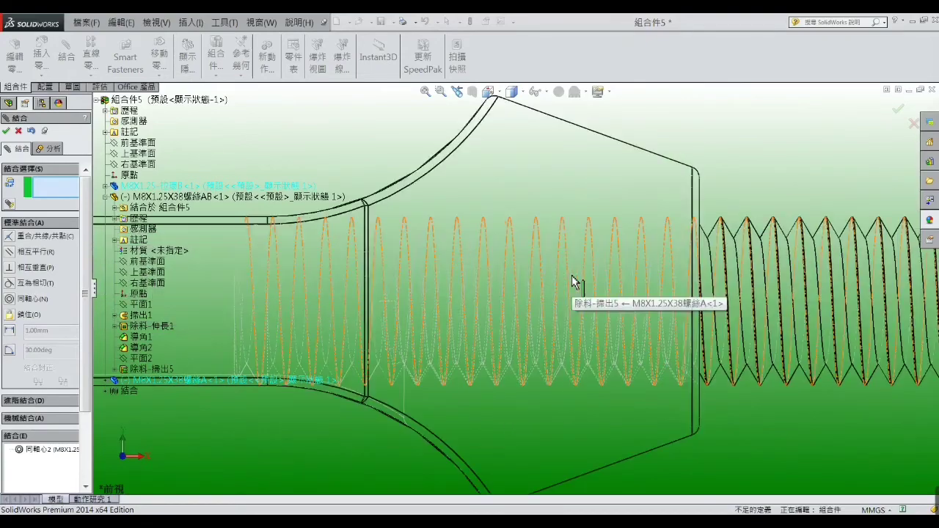
{"action": "scroll", "coordinate": [824, 360], "scroll_direction": "up", "scroll_amount": 1}
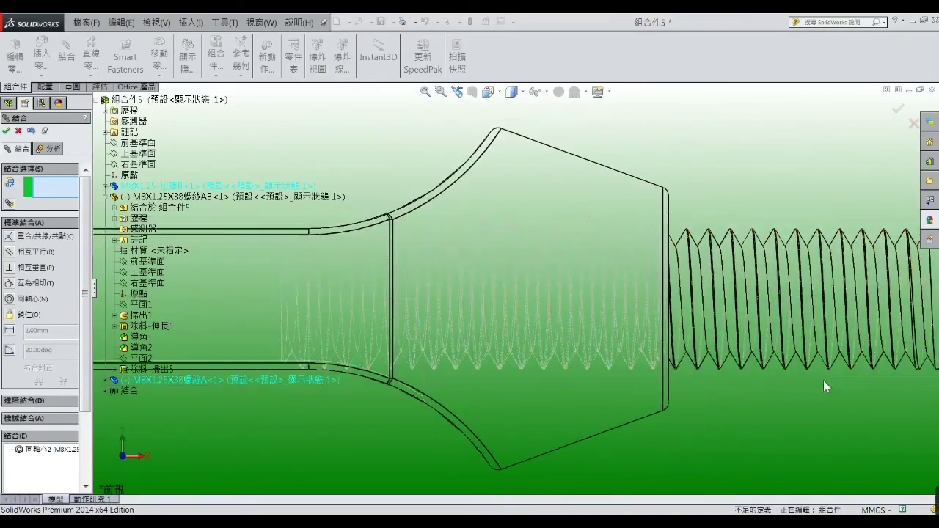
{"action": "left_click", "coordinate": [763, 316]}
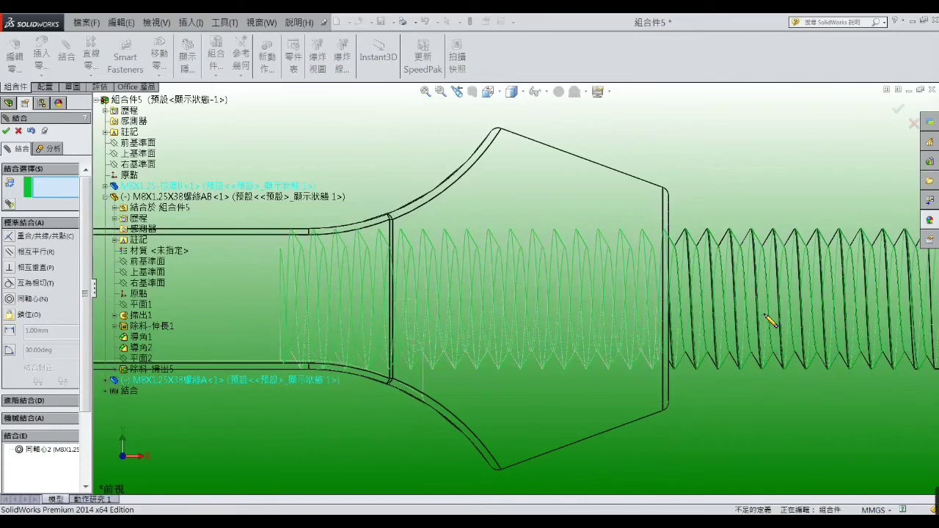
{"action": "key", "text": "z"}
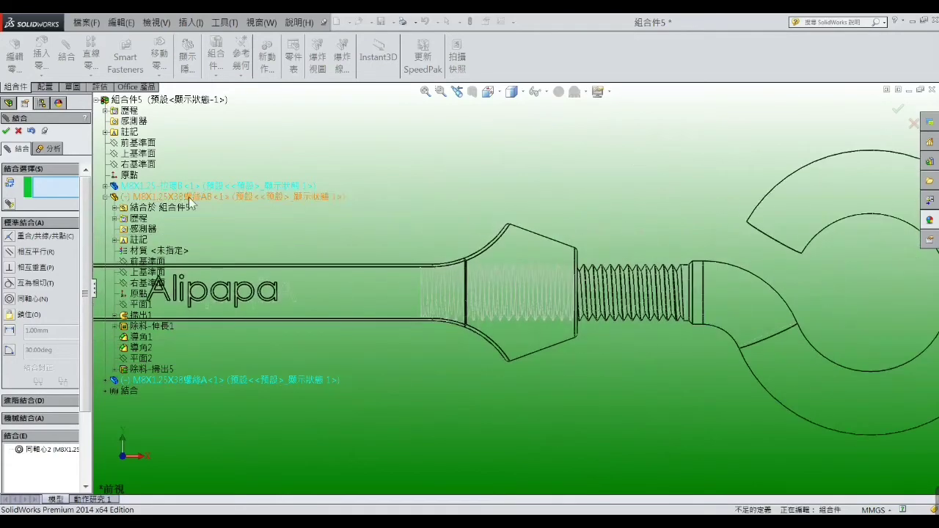
Convert 同軸心2 into reversed screw mate 螺釘2 at 1.25 mm per revolution
{"action": "left_click", "coordinate": [45, 453]}
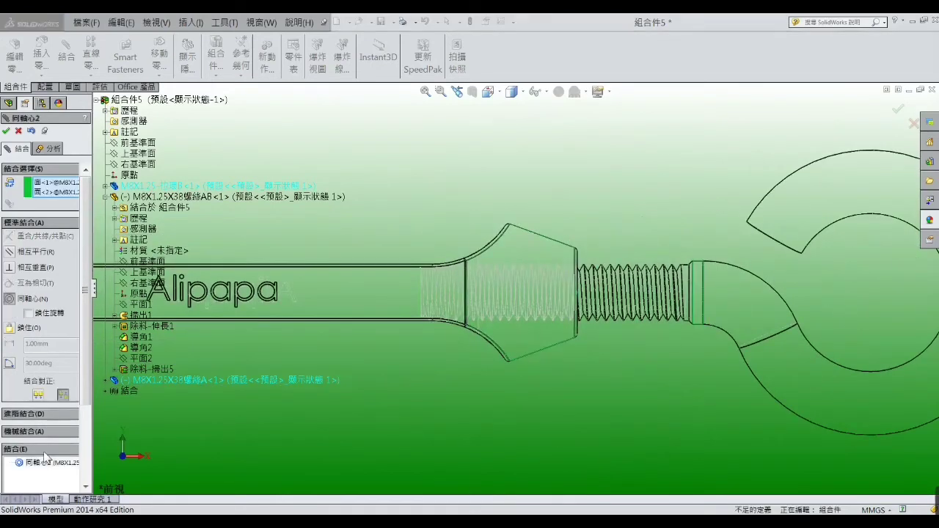
{"action": "left_click", "coordinate": [30, 416]}
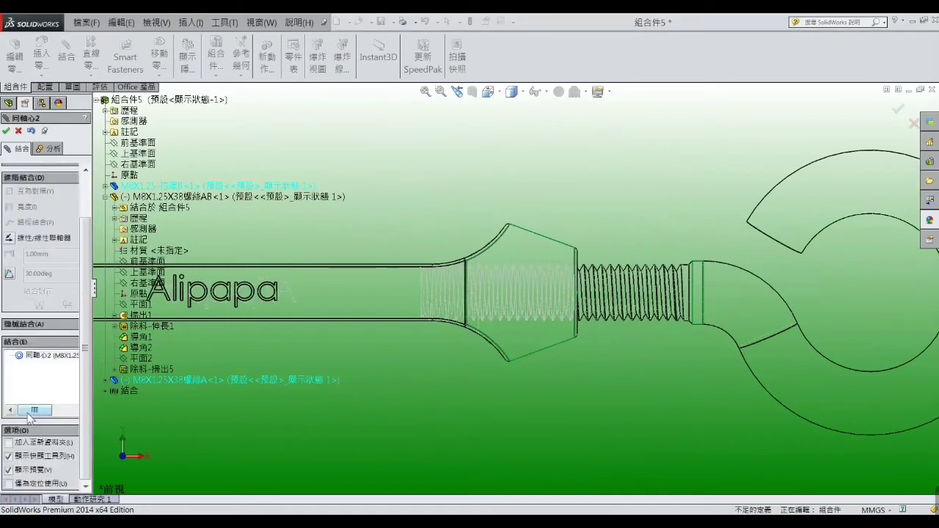
{"action": "left_click", "coordinate": [31, 325]}
{"action": "left_click", "coordinate": [10, 288]}
{"action": "type", "text": "1.25"}
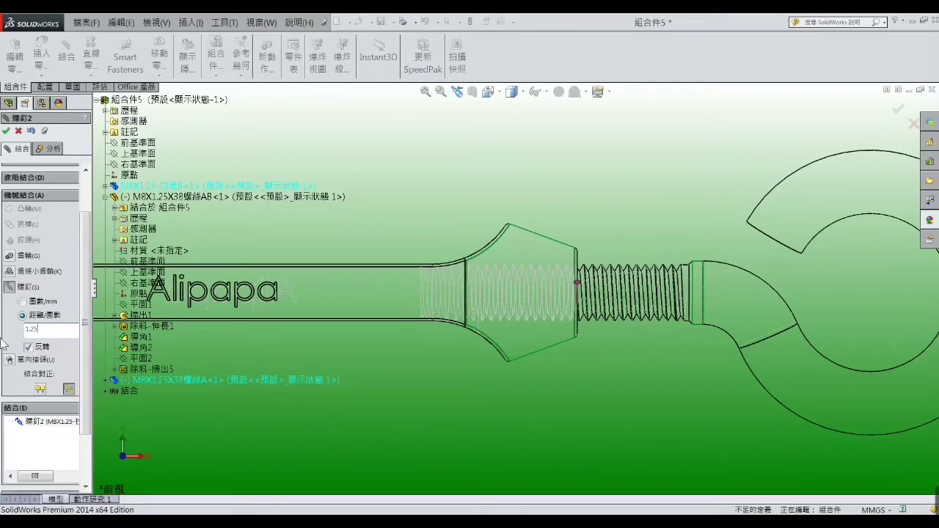
{"action": "key", "text": "Return"}
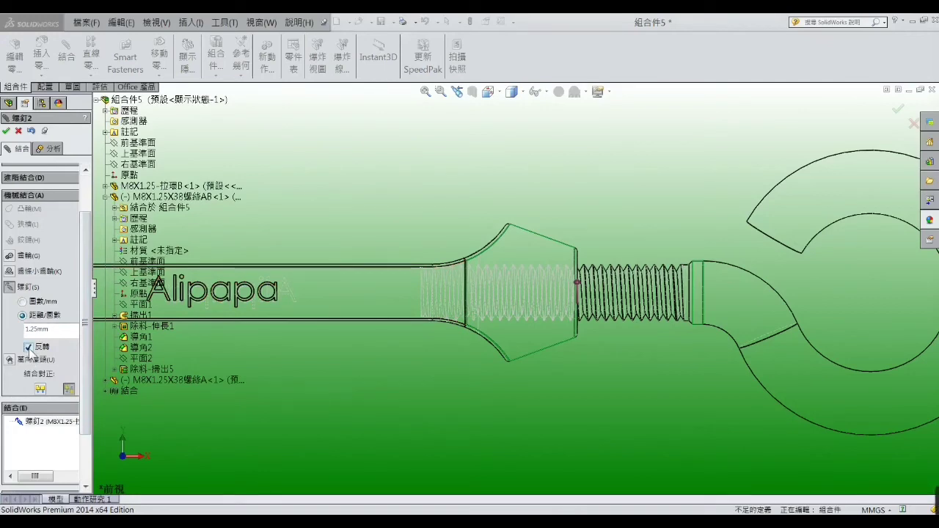
{"action": "left_click", "coordinate": [6, 132]}
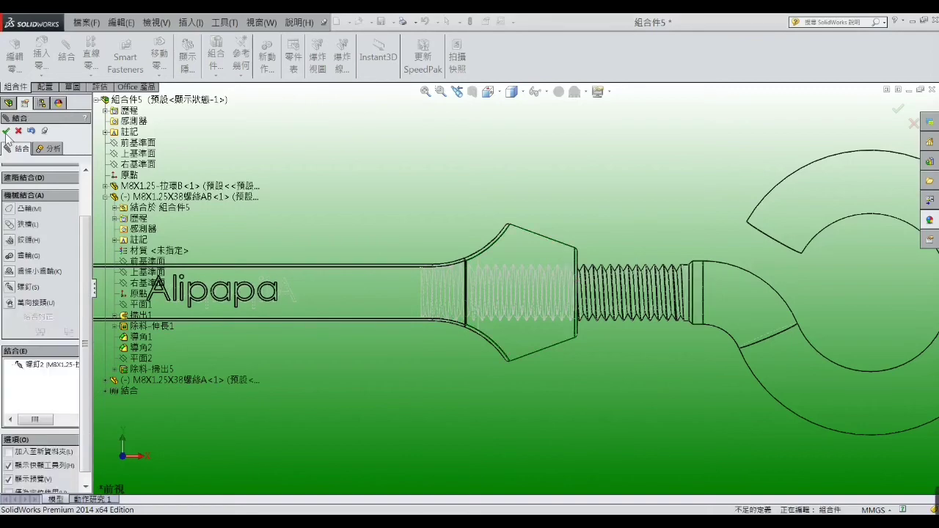
{"action": "left_click", "coordinate": [6, 131]}
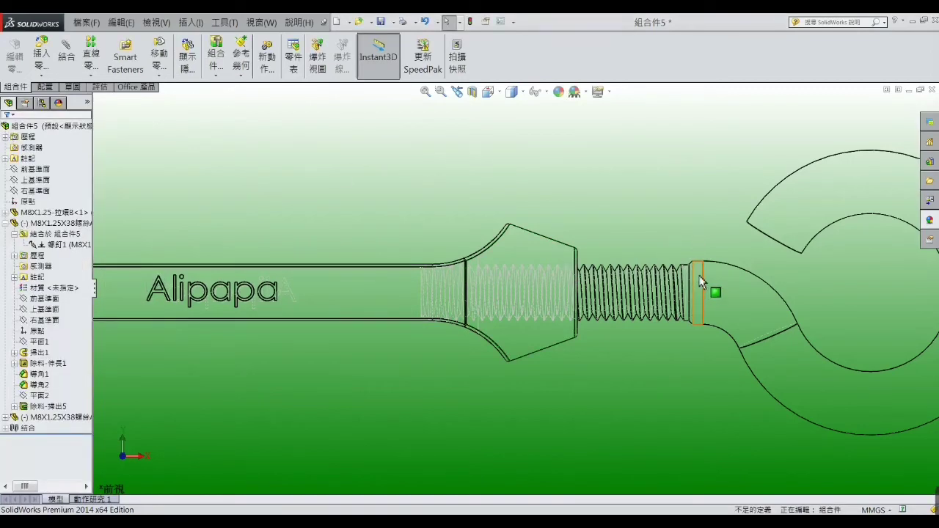
Spin the M8X1.25X38螺絲A hook on its screw mate, then refit and orbit the view
{"action": "mouse_move", "coordinate": [698, 281]}
{"action": "left_mouse_down"}
{"action": "mouse_move", "coordinate": [709, 355]}
{"action": "mouse_move", "coordinate": [699, 279]}
{"action": "mouse_move", "coordinate": [703, 267]}
{"action": "mouse_move", "coordinate": [703, 309]}
{"action": "mouse_move", "coordinate": [708, 277]}
{"action": "mouse_move", "coordinate": [718, 276]}
{"action": "mouse_move", "coordinate": [618, 188]}
{"action": "left_mouse_up"}
{"action": "key", "text": "Escape"}
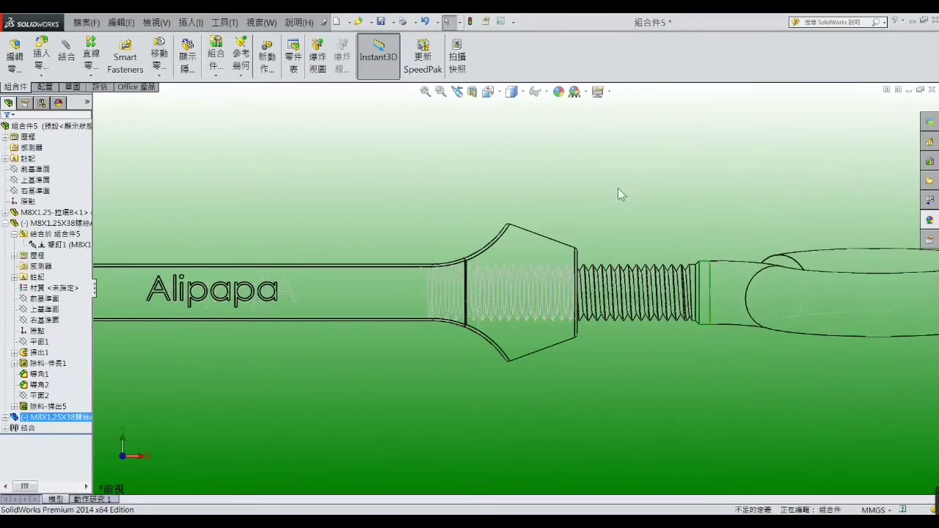
{"action": "key", "text": "f"}
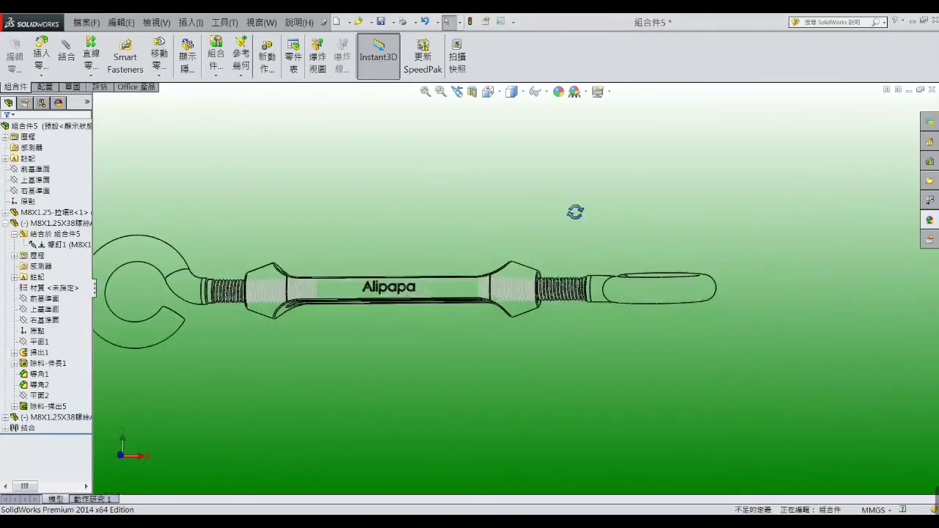
{"action": "middle_click_drag", "start_coordinate": [585, 216], "coordinate": [566, 237]}
{"action": "scroll", "coordinate": [433, 216], "scroll_direction": "up", "scroll_amount": 3}
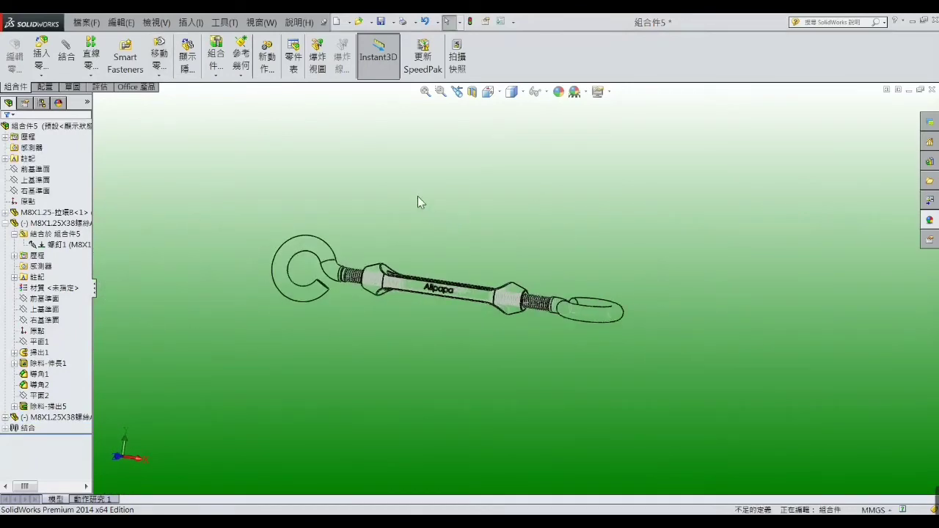
{"action": "left_click", "coordinate": [159, 24]}
{"action": "mouse_move", "coordinate": [170, 83]}
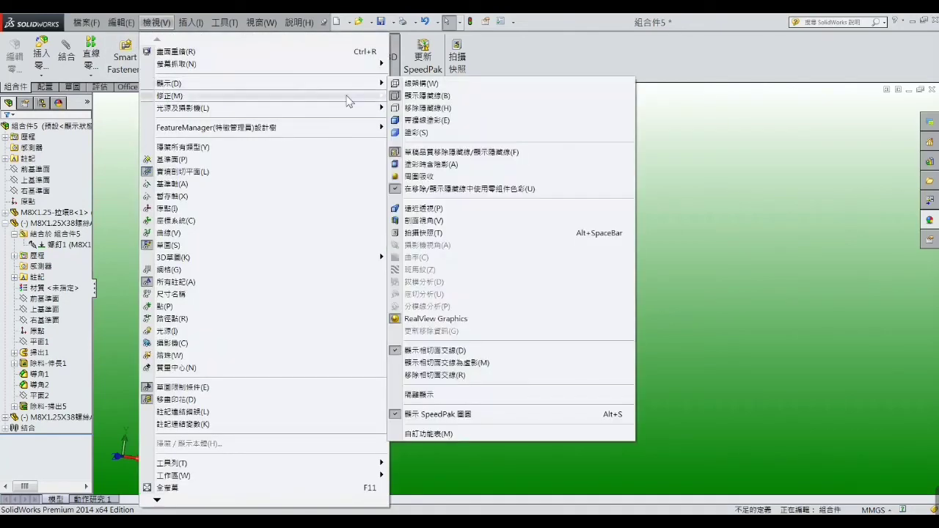
Turn on RealView Graphics, orbit to face the body, and twist the right hook upright
{"action": "left_click", "coordinate": [419, 120]}
{"action": "mouse_move", "coordinate": [475, 192]}
{"action": "middle_mouse_down"}
{"action": "mouse_move", "coordinate": [503, 223]}
{"action": "mouse_move", "coordinate": [466, 391]}
{"action": "mouse_move", "coordinate": [573, 356]}
{"action": "mouse_move", "coordinate": [557, 318]}
{"action": "middle_mouse_up"}
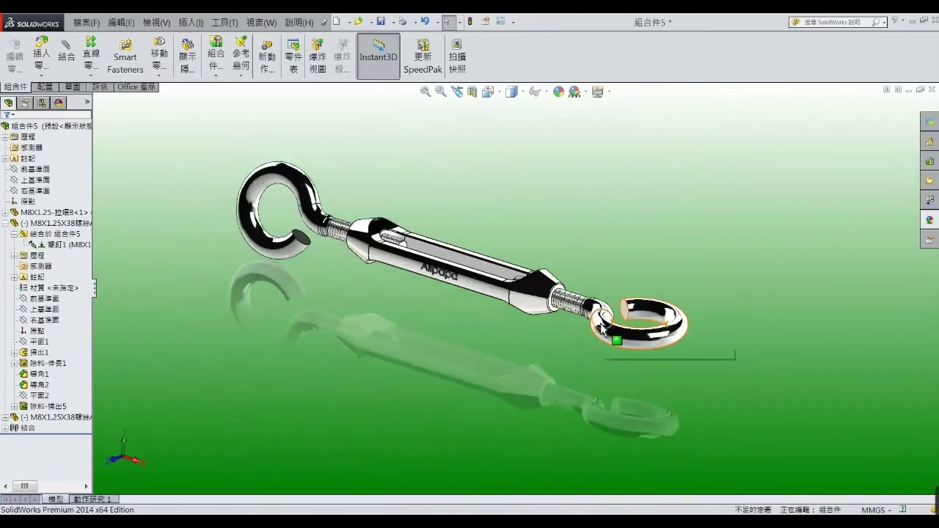
{"action": "mouse_move", "coordinate": [621, 331]}
{"action": "left_mouse_down"}
{"action": "mouse_move", "coordinate": [673, 338]}
{"action": "mouse_move", "coordinate": [649, 330]}
{"action": "mouse_move", "coordinate": [609, 290]}
{"action": "mouse_move", "coordinate": [636, 356]}
{"action": "mouse_move", "coordinate": [623, 288]}
{"action": "mouse_move", "coordinate": [573, 335]}
{"action": "mouse_move", "coordinate": [656, 342]}
{"action": "mouse_move", "coordinate": [608, 314]}
{"action": "mouse_move", "coordinate": [568, 339]}
{"action": "mouse_move", "coordinate": [675, 323]}
{"action": "mouse_move", "coordinate": [591, 356]}
{"action": "mouse_move", "coordinate": [678, 298]}
{"action": "mouse_move", "coordinate": [600, 376]}
{"action": "mouse_move", "coordinate": [657, 339]}
{"action": "mouse_move", "coordinate": [590, 363]}
{"action": "mouse_move", "coordinate": [660, 367]}
{"action": "mouse_move", "coordinate": [637, 308]}
{"action": "mouse_move", "coordinate": [665, 327]}
{"action": "mouse_move", "coordinate": [661, 356]}
{"action": "mouse_move", "coordinate": [678, 315]}
{"action": "mouse_move", "coordinate": [660, 347]}
{"action": "mouse_move", "coordinate": [665, 315]}
{"action": "mouse_move", "coordinate": [646, 323]}
{"action": "mouse_move", "coordinate": [646, 292]}
{"action": "mouse_move", "coordinate": [650, 323]}
{"action": "mouse_move", "coordinate": [644, 295]}
{"action": "mouse_move", "coordinate": [619, 286]}
{"action": "mouse_move", "coordinate": [592, 348]}
{"action": "mouse_move", "coordinate": [690, 344]}
{"action": "mouse_move", "coordinate": [591, 342]}
{"action": "mouse_move", "coordinate": [639, 352]}
{"action": "mouse_move", "coordinate": [655, 333]}
{"action": "mouse_move", "coordinate": [642, 346]}
{"action": "mouse_move", "coordinate": [612, 345]}
{"action": "mouse_move", "coordinate": [635, 355]}
{"action": "mouse_move", "coordinate": [620, 359]}
{"action": "left_mouse_up"}
Finish the right hook, then twist the left hook about its thread to a new direction
{"action": "key", "text": "Escape"}
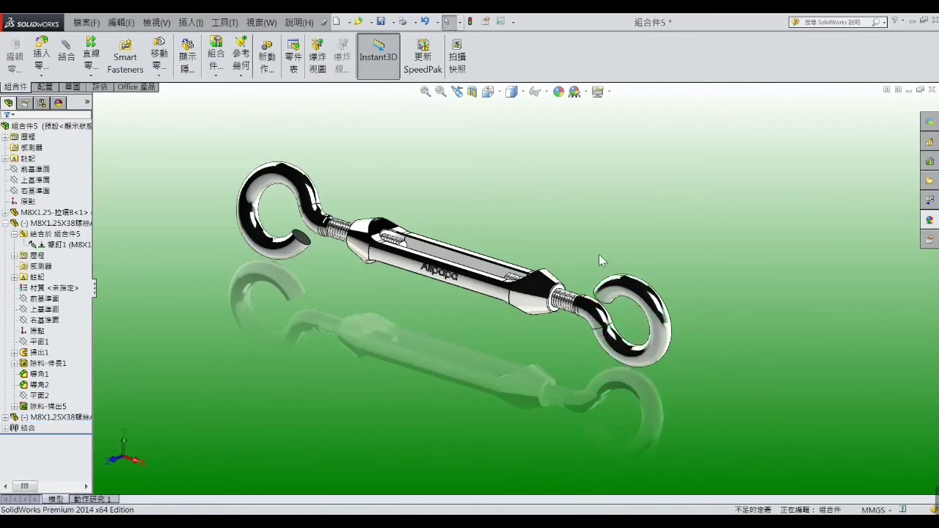
{"action": "scroll", "coordinate": [557, 234], "scroll_direction": "up", "scroll_amount": 2}
{"action": "scroll", "coordinate": [411, 205], "scroll_direction": "down", "scroll_amount": 1}
{"action": "mouse_move", "coordinate": [412, 207]}
{"action": "middle_mouse_down"}
{"action": "mouse_move", "coordinate": [514, 195]}
{"action": "mouse_move", "coordinate": [516, 275]}
{"action": "mouse_move", "coordinate": [486, 286]}
{"action": "middle_mouse_up"}
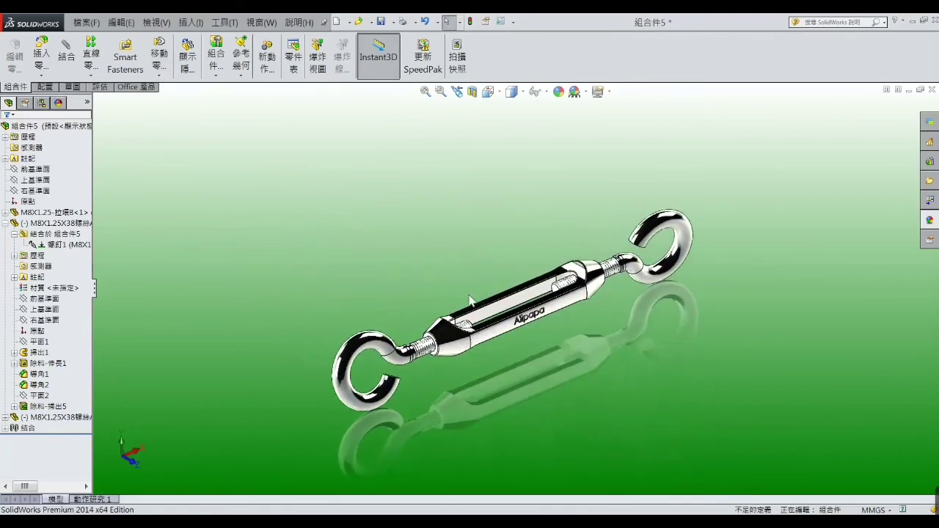
{"action": "scroll", "coordinate": [405, 363], "scroll_direction": "down", "scroll_amount": 3}
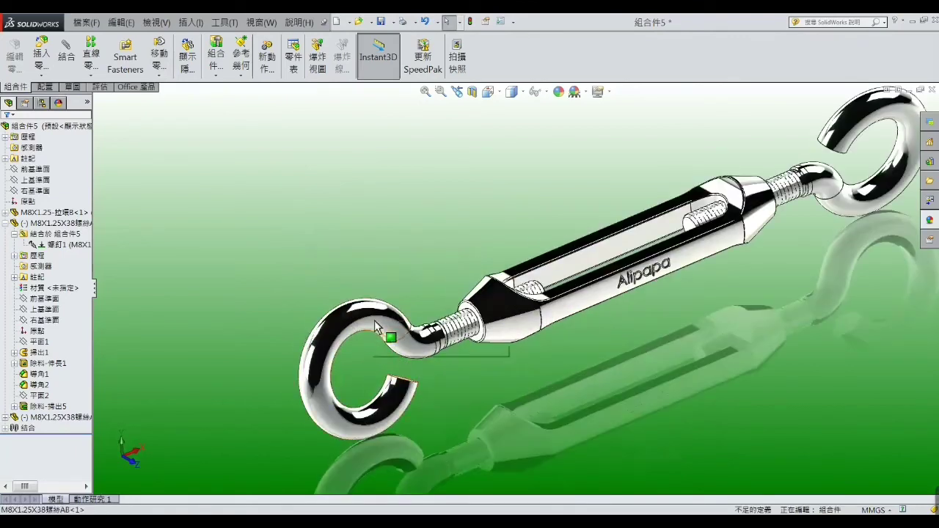
{"action": "mouse_move", "coordinate": [375, 327]}
{"action": "left_mouse_down"}
{"action": "mouse_move", "coordinate": [413, 393]}
{"action": "mouse_move", "coordinate": [402, 438]}
{"action": "mouse_move", "coordinate": [337, 420]}
{"action": "mouse_move", "coordinate": [380, 346]}
{"action": "mouse_move", "coordinate": [400, 400]}
{"action": "mouse_move", "coordinate": [386, 374]}
{"action": "mouse_move", "coordinate": [396, 362]}
{"action": "mouse_move", "coordinate": [381, 389]}
{"action": "mouse_move", "coordinate": [398, 377]}
{"action": "mouse_move", "coordinate": [367, 400]}
{"action": "mouse_move", "coordinate": [330, 398]}
{"action": "mouse_move", "coordinate": [371, 351]}
{"action": "mouse_move", "coordinate": [367, 374]}
{"action": "mouse_move", "coordinate": [345, 402]}
{"action": "mouse_move", "coordinate": [372, 336]}
{"action": "mouse_move", "coordinate": [316, 320]}
{"action": "mouse_move", "coordinate": [279, 329]}
{"action": "mouse_move", "coordinate": [303, 411]}
{"action": "mouse_move", "coordinate": [394, 402]}
{"action": "mouse_move", "coordinate": [294, 345]}
{"action": "mouse_move", "coordinate": [316, 323]}
{"action": "mouse_move", "coordinate": [325, 341]}
{"action": "mouse_move", "coordinate": [330, 286]}
{"action": "left_mouse_up"}
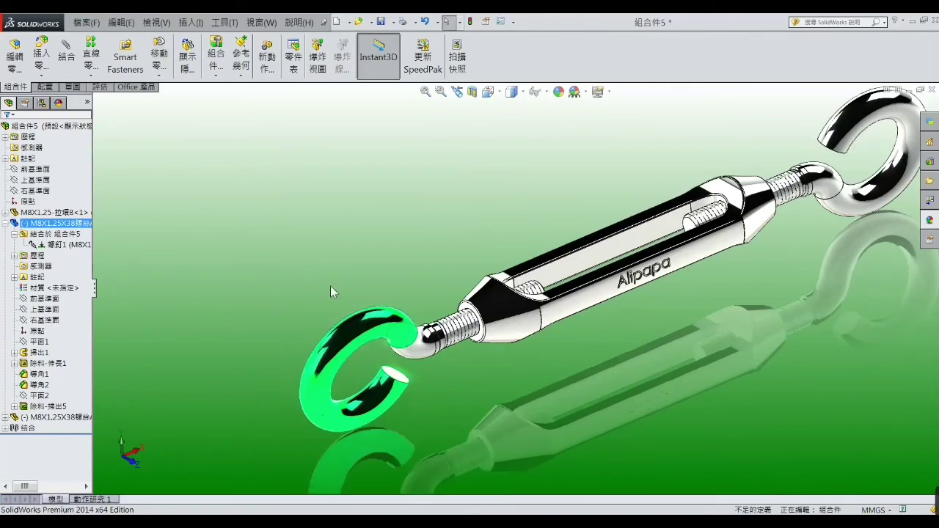
{"action": "key", "text": "Escape"}
Reorient the view of the shaded turnbuckle and collapse the bolt's feature list
{"action": "scroll", "coordinate": [686, 346], "scroll_direction": "up", "scroll_amount": 3}
{"action": "mouse_move", "coordinate": [685, 346]}
{"action": "middle_mouse_down"}
{"action": "mouse_move", "coordinate": [638, 303]}
{"action": "mouse_move", "coordinate": [570, 293]}
{"action": "mouse_move", "coordinate": [629, 311]}
{"action": "mouse_move", "coordinate": [608, 318]}
{"action": "mouse_move", "coordinate": [640, 305]}
{"action": "mouse_move", "coordinate": [644, 286]}
{"action": "mouse_move", "coordinate": [633, 284]}
{"action": "middle_mouse_up"}
{"action": "middle_click_drag", "start_coordinate": [593, 221], "coordinate": [566, 226]}
{"action": "scroll", "coordinate": [566, 226], "scroll_direction": "down", "scroll_amount": 1}
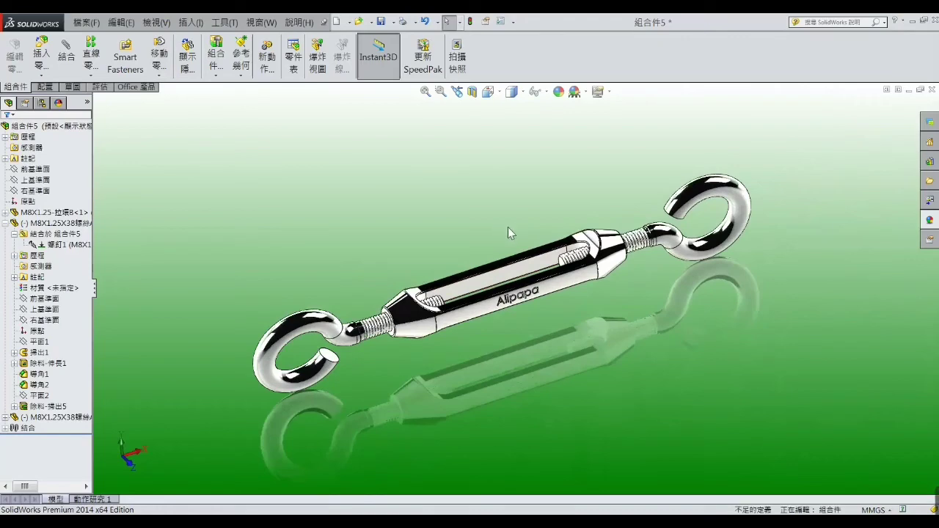
{"action": "mouse_move", "coordinate": [581, 315]}
{"action": "middle_mouse_down"}
{"action": "mouse_move", "coordinate": [601, 296]}
{"action": "mouse_move", "coordinate": [569, 323]}
{"action": "middle_mouse_up"}
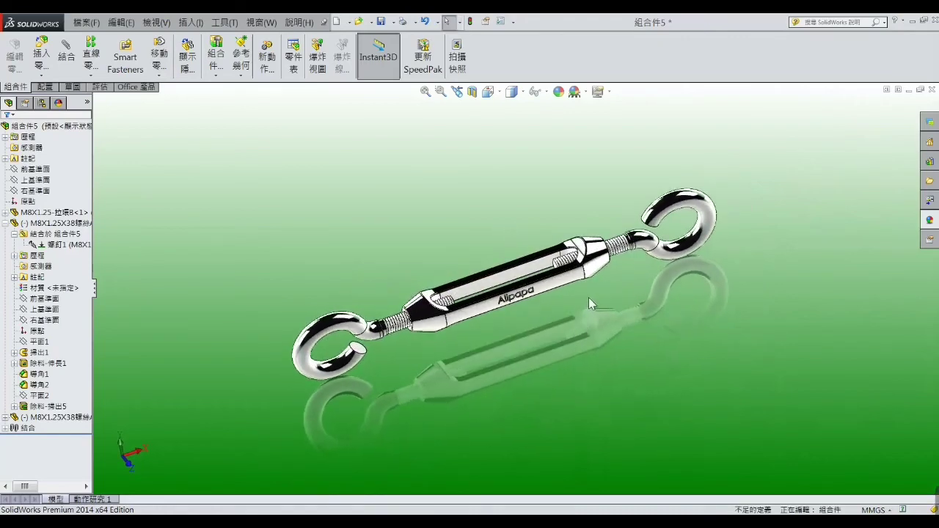
{"action": "scroll", "coordinate": [588, 298], "scroll_direction": "down", "scroll_amount": 1}
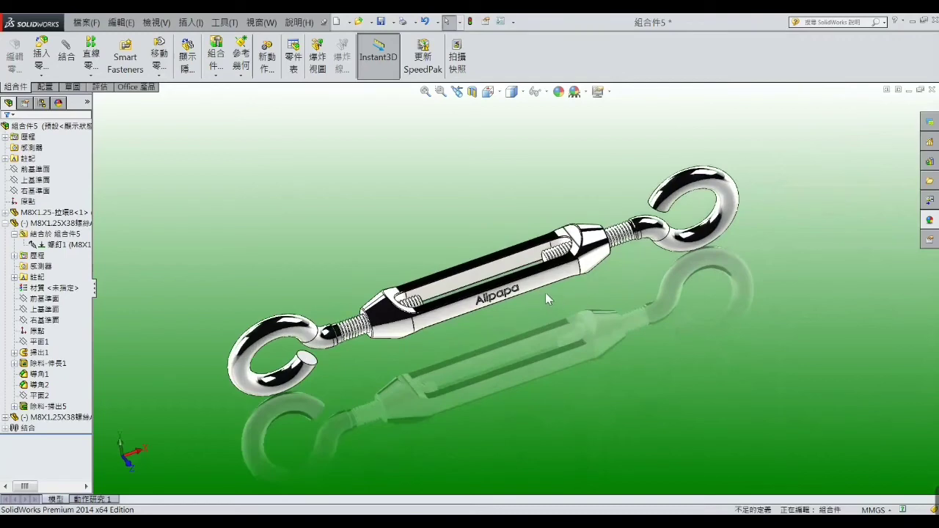
{"action": "left_click", "coordinate": [6, 224]}
Orbit the finished turnbuckle assembly to view it from a new angle
{"action": "mouse_move", "coordinate": [424, 242]}
{"action": "middle_mouse_down"}
{"action": "mouse_move", "coordinate": [442, 203]}
{"action": "mouse_move", "coordinate": [433, 238]}
{"action": "middle_mouse_up"}
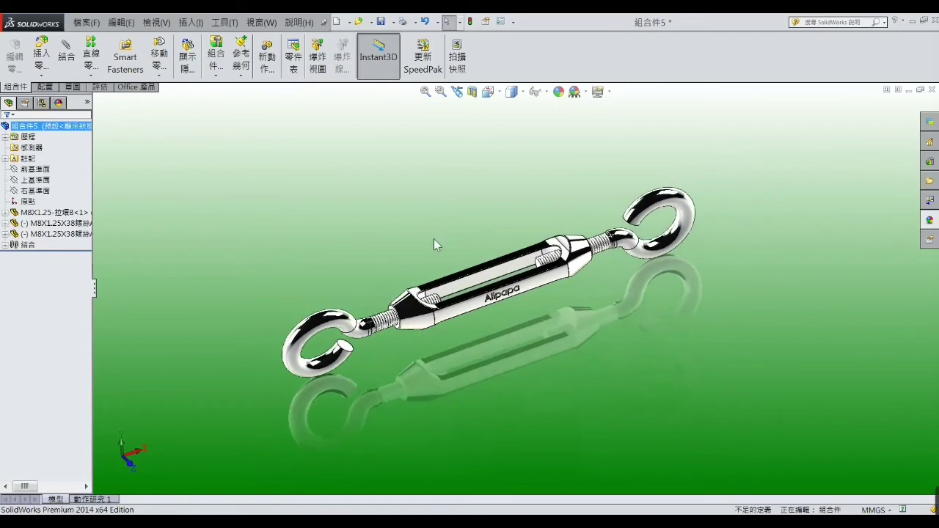